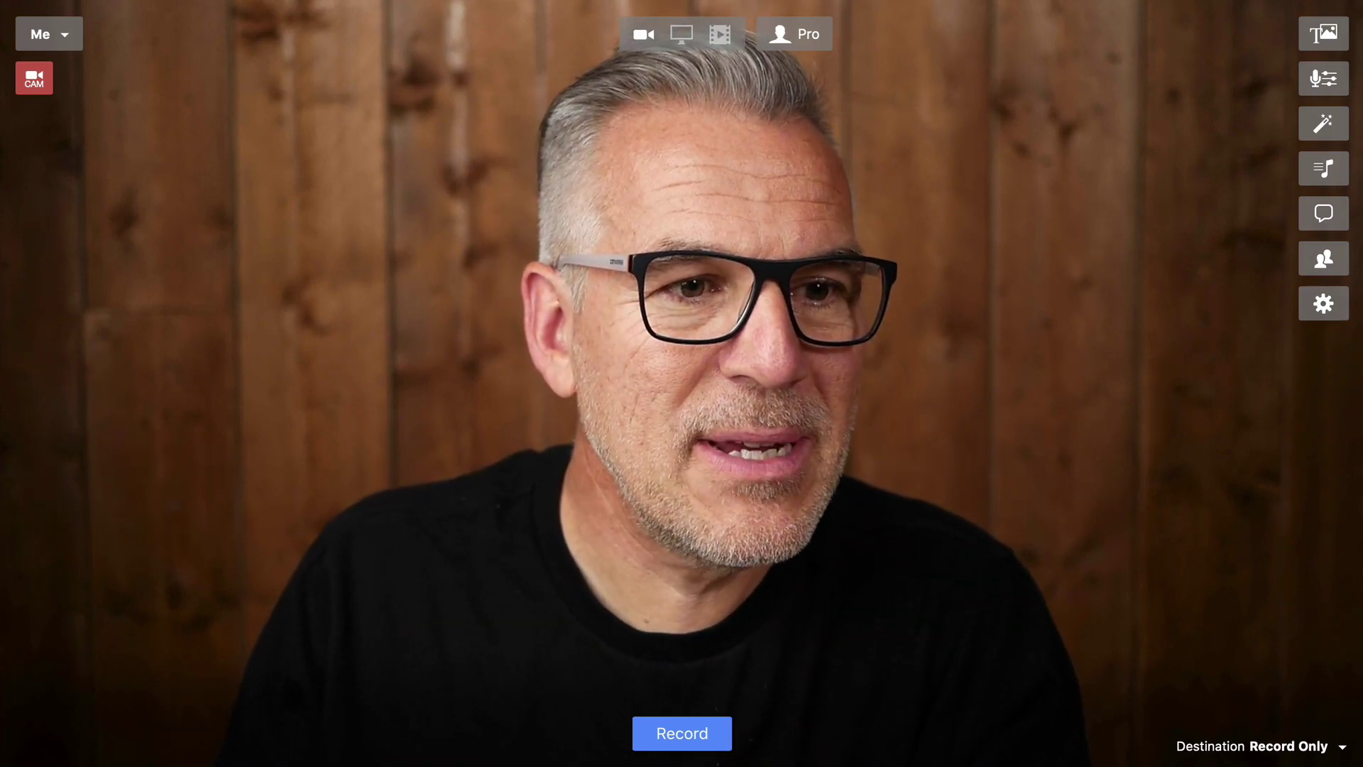
Switch from the Me scene to the Comments scene with the Super+2 hotkey.
key(super+2)
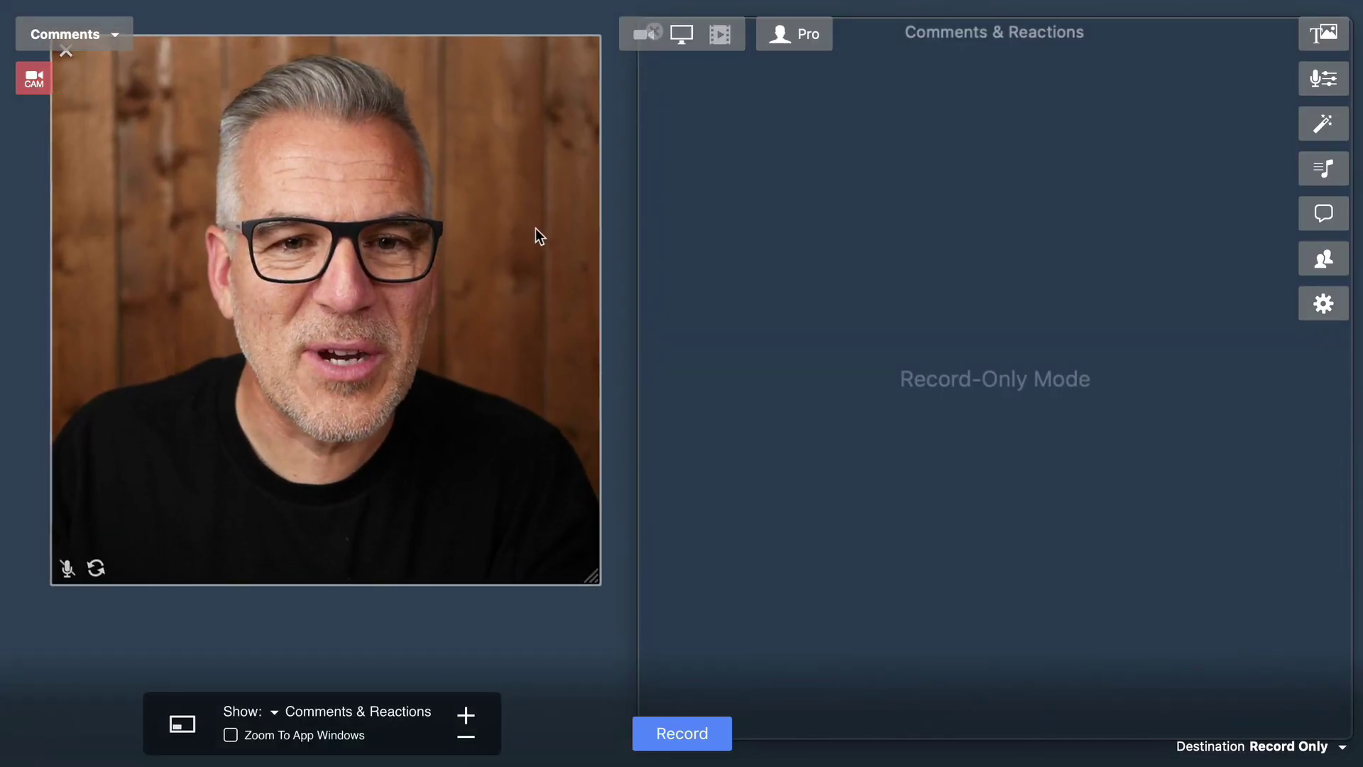
Show the Scenes list, with the Comments Scene folder holding the Me and Comments scenes.
click(539, 221)
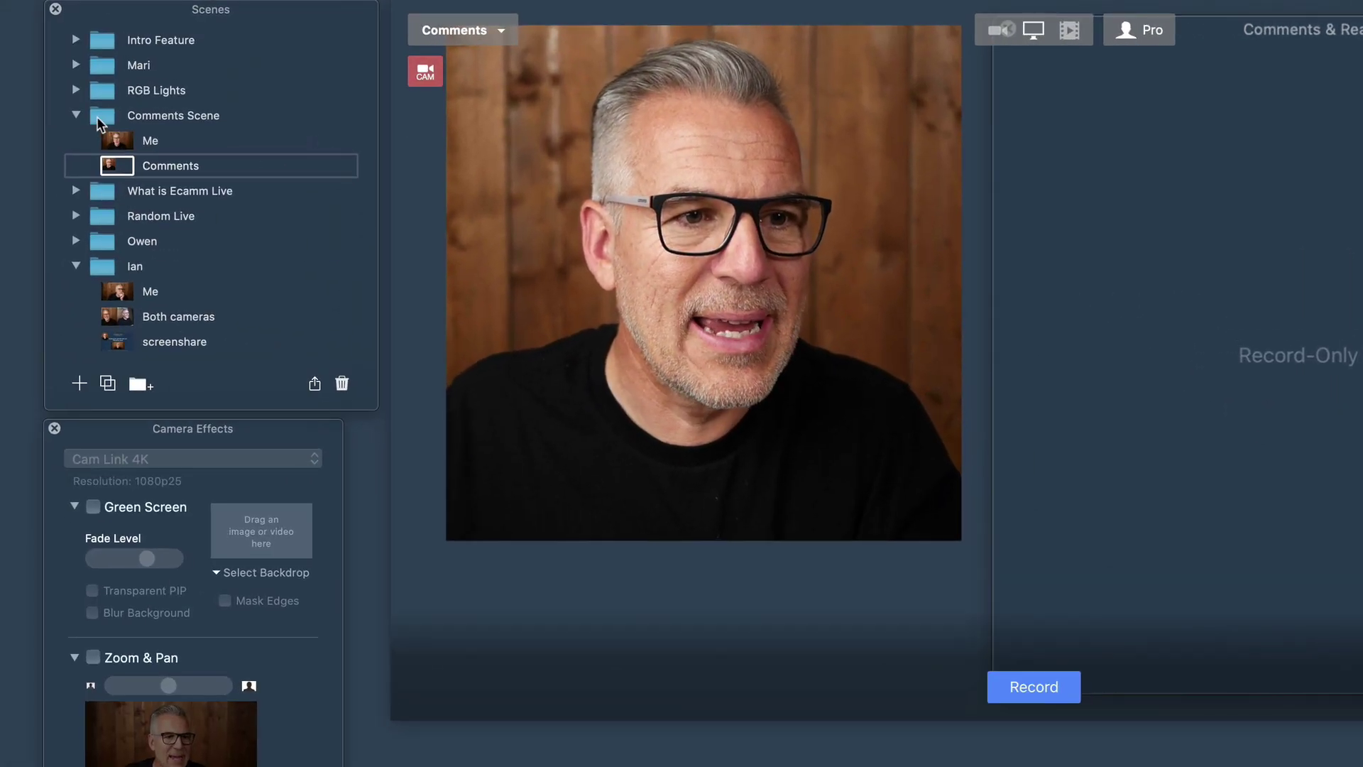
Add a New Scene that shares the Current Application screen with a picture-in-picture camera inset.
click(80, 384)
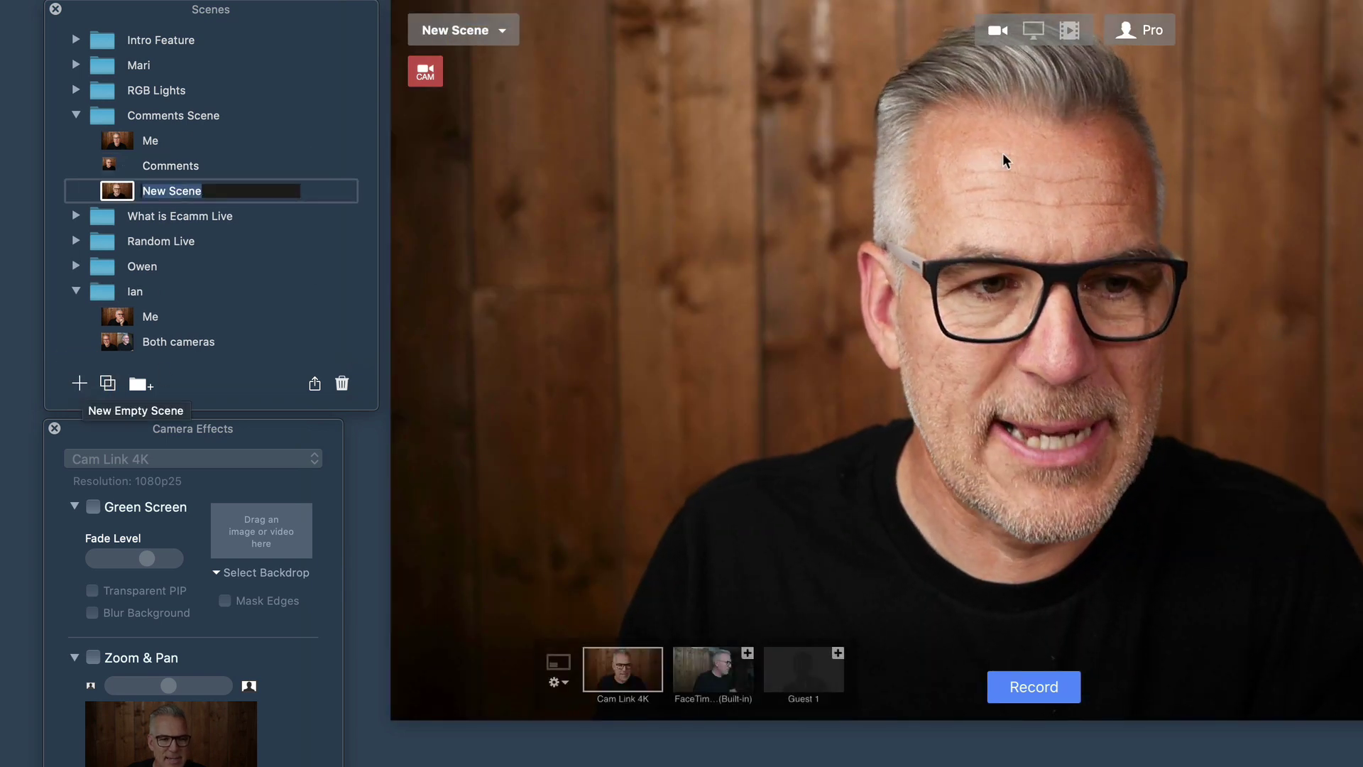
click(1034, 30)
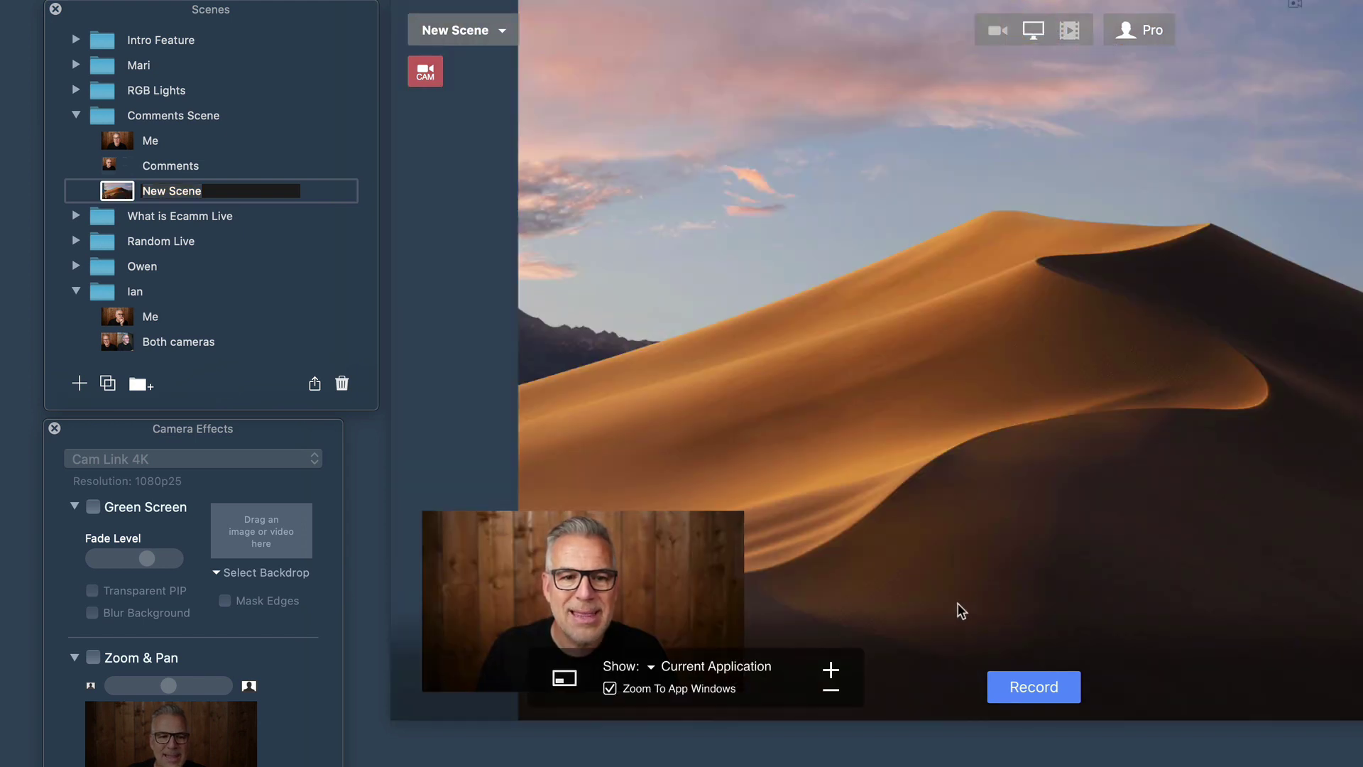
drag(796, 663, 803, 504)
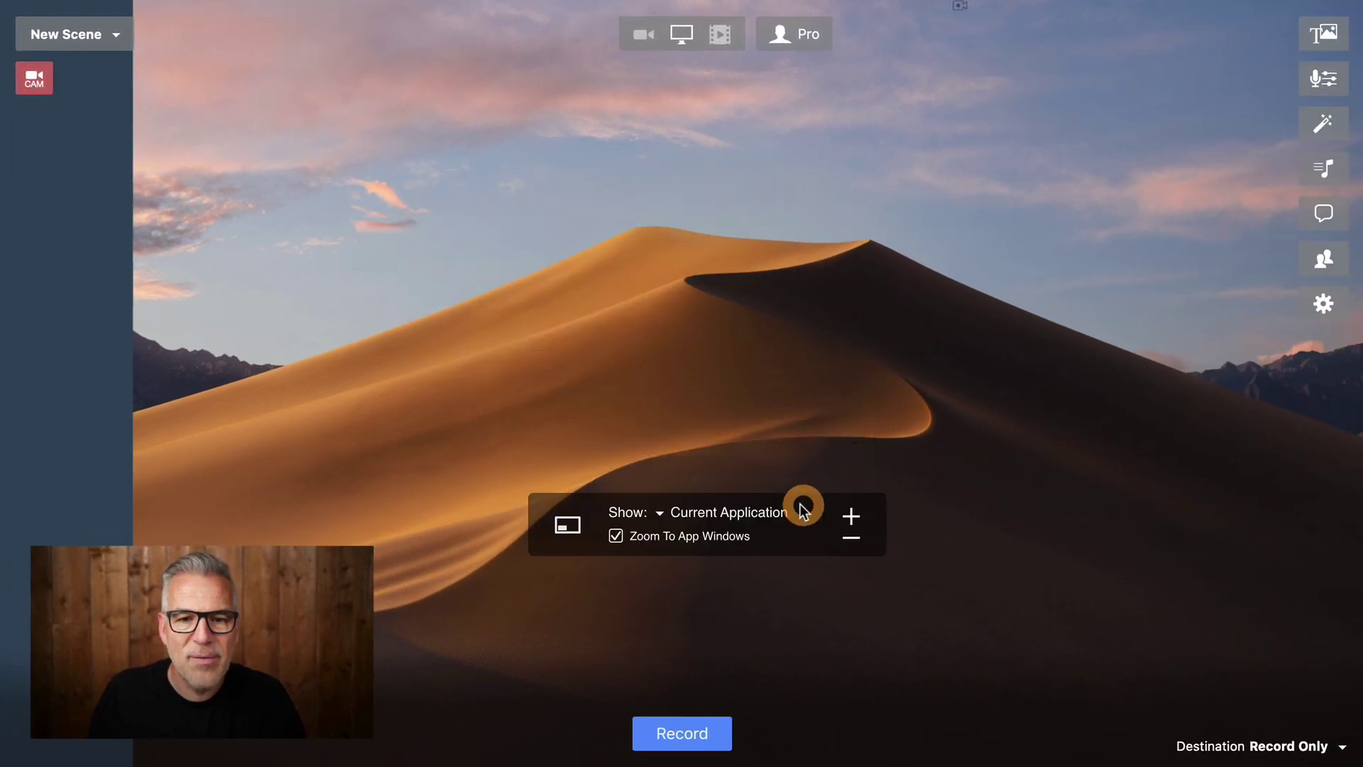
Choose Ecamm Live Beta > Comments & Reactions as the window the New Scene shares.
click(659, 513)
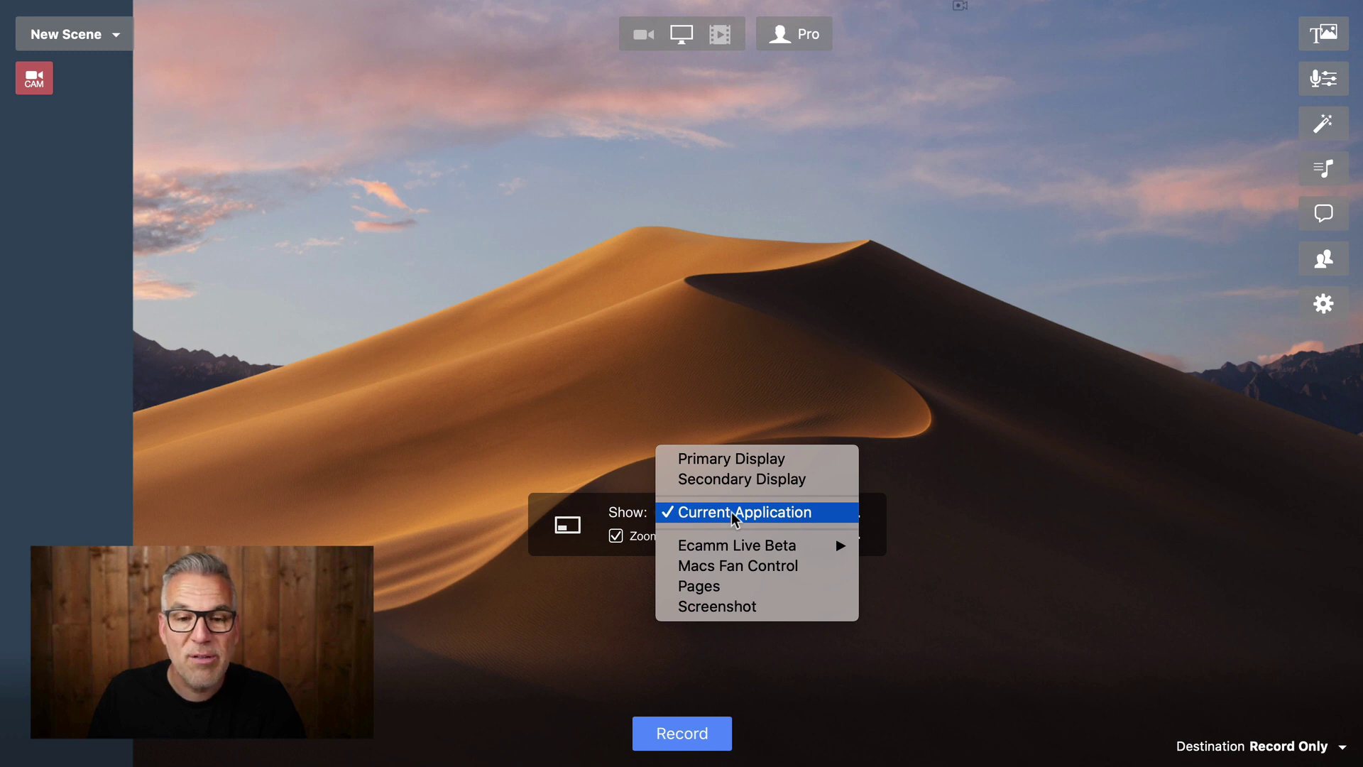
mouse_move(738, 547)
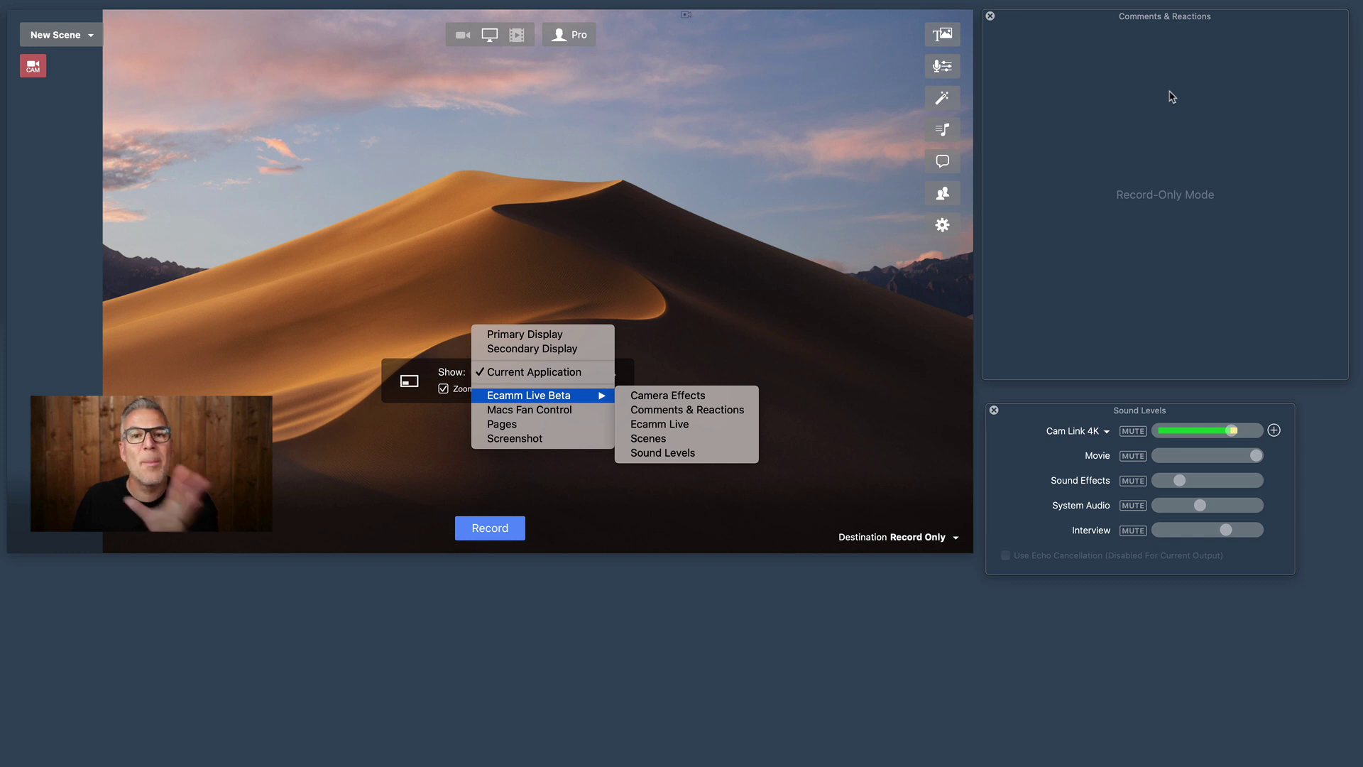
click(724, 415)
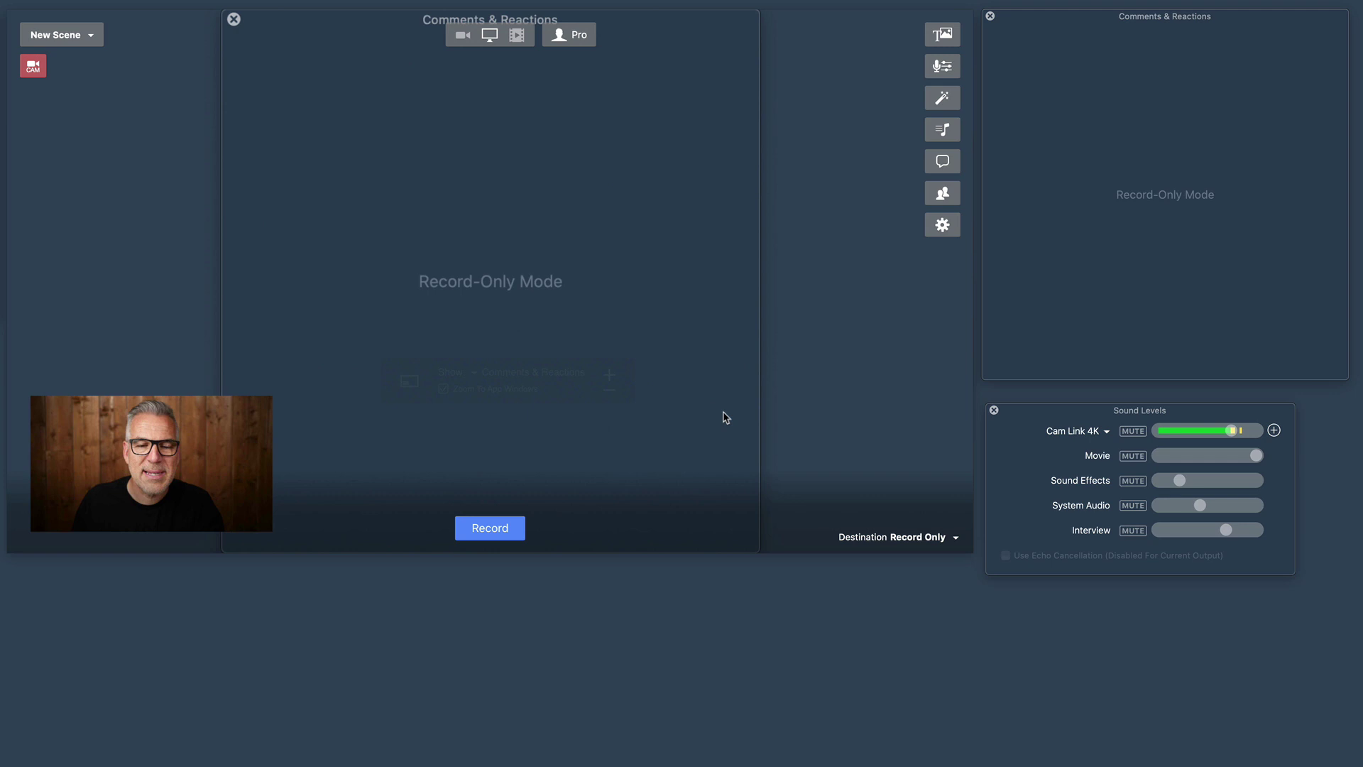
mouse_move(658, 155)
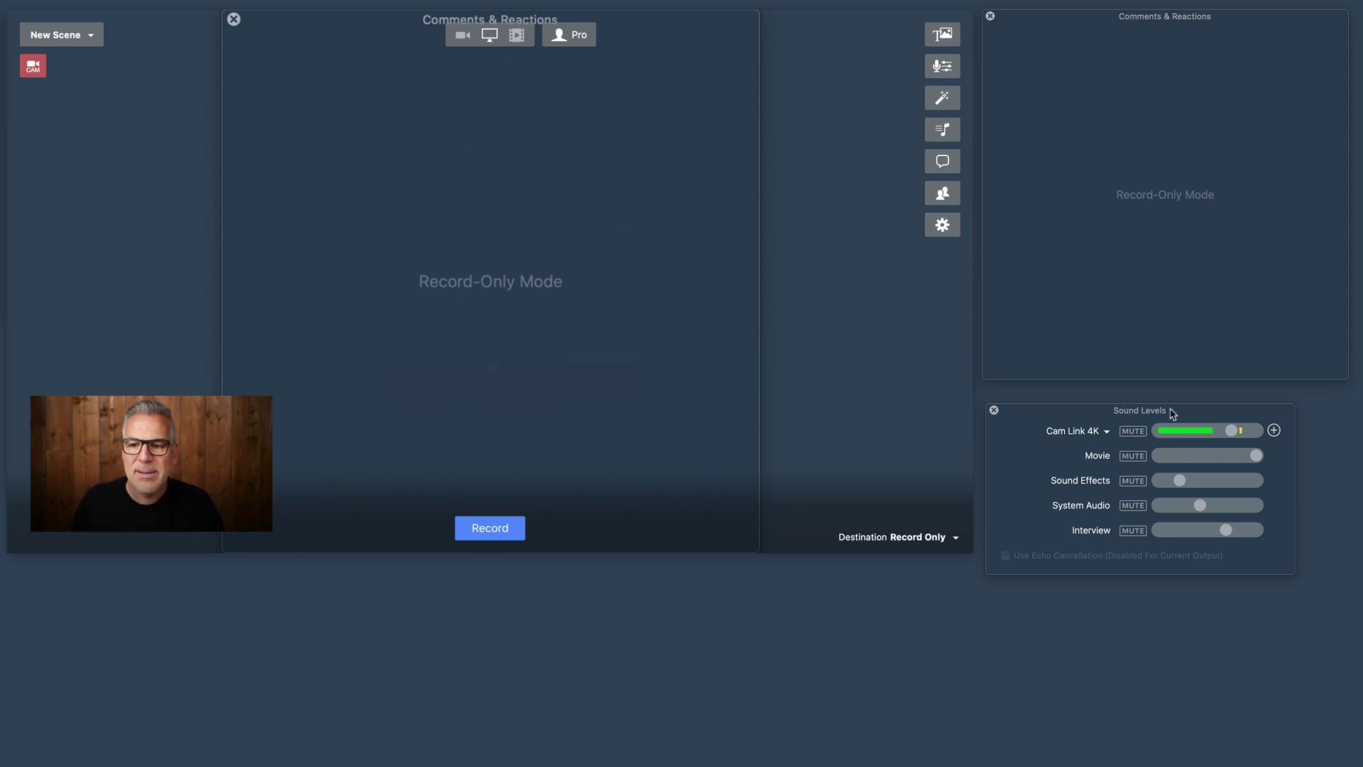
Resize the Comments & Reactions window and enable Zoom To App Windows so it fills the scene.
drag(1307, 380, 1356, 366)
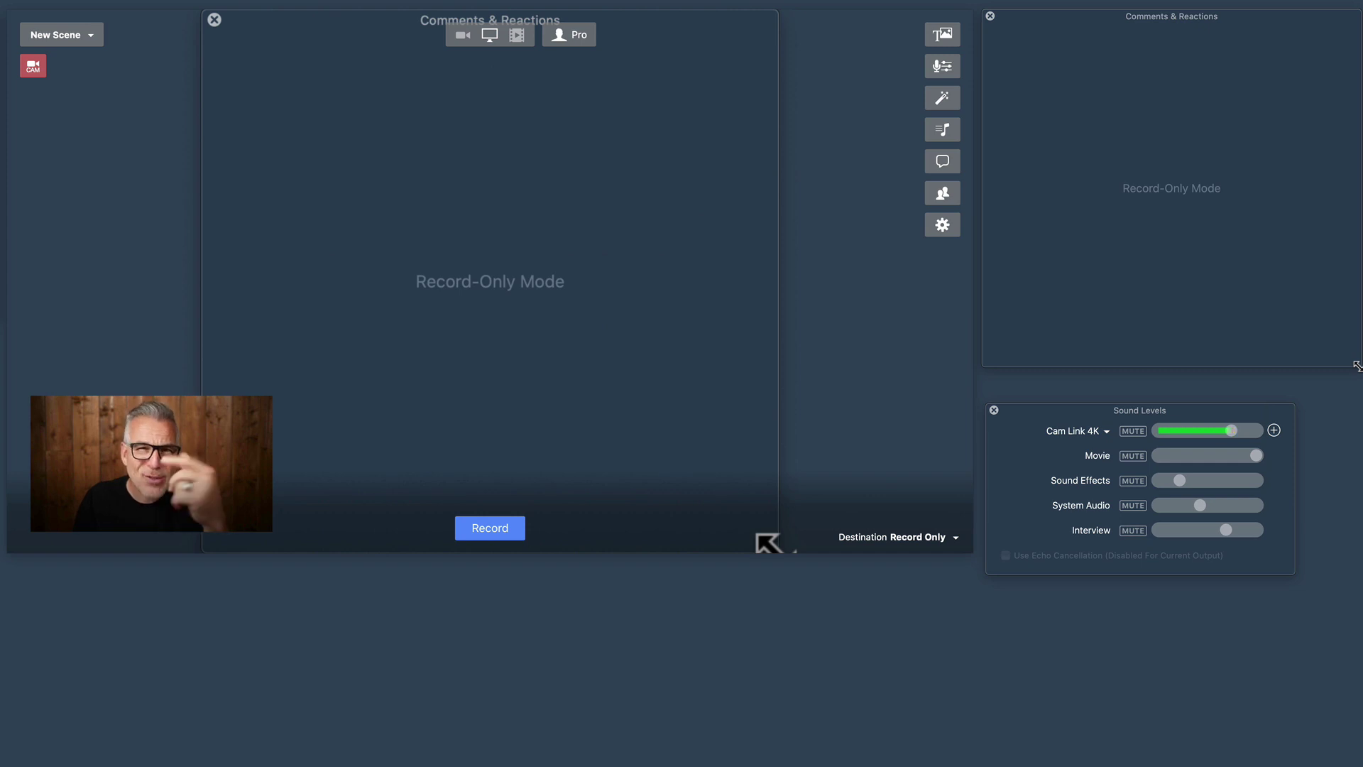
mouse_move(765, 542)
mouse_down()
mouse_move(911, 543)
mouse_move(778, 544)
mouse_up()
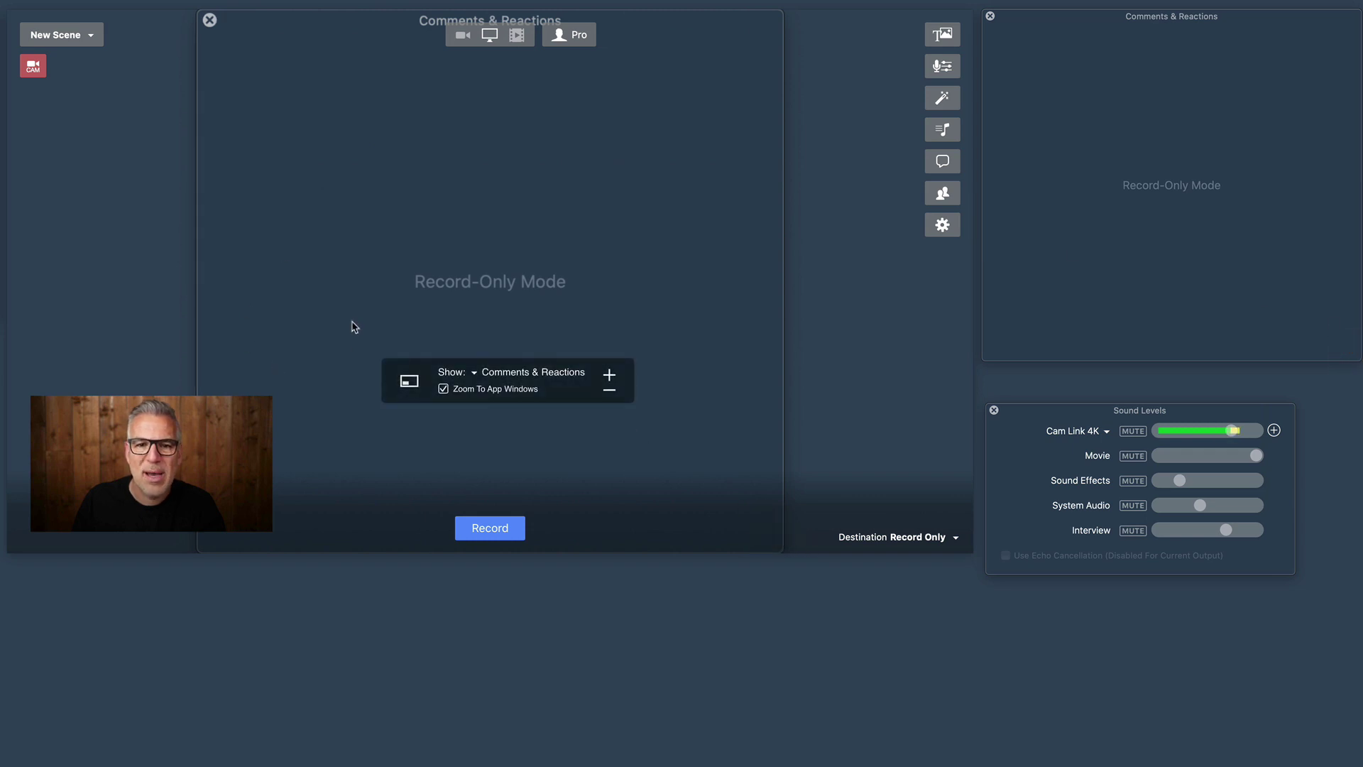
drag(471, 368, 444, 381)
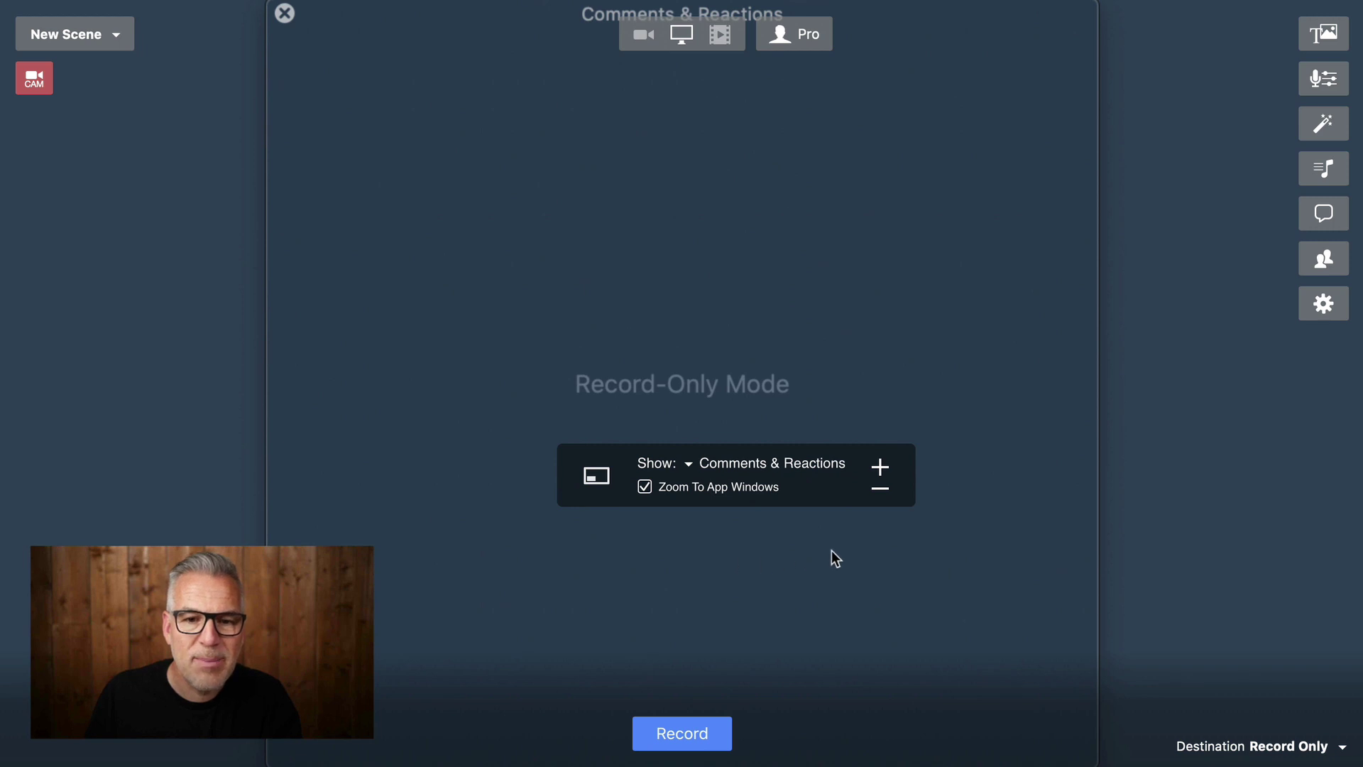
click(889, 551)
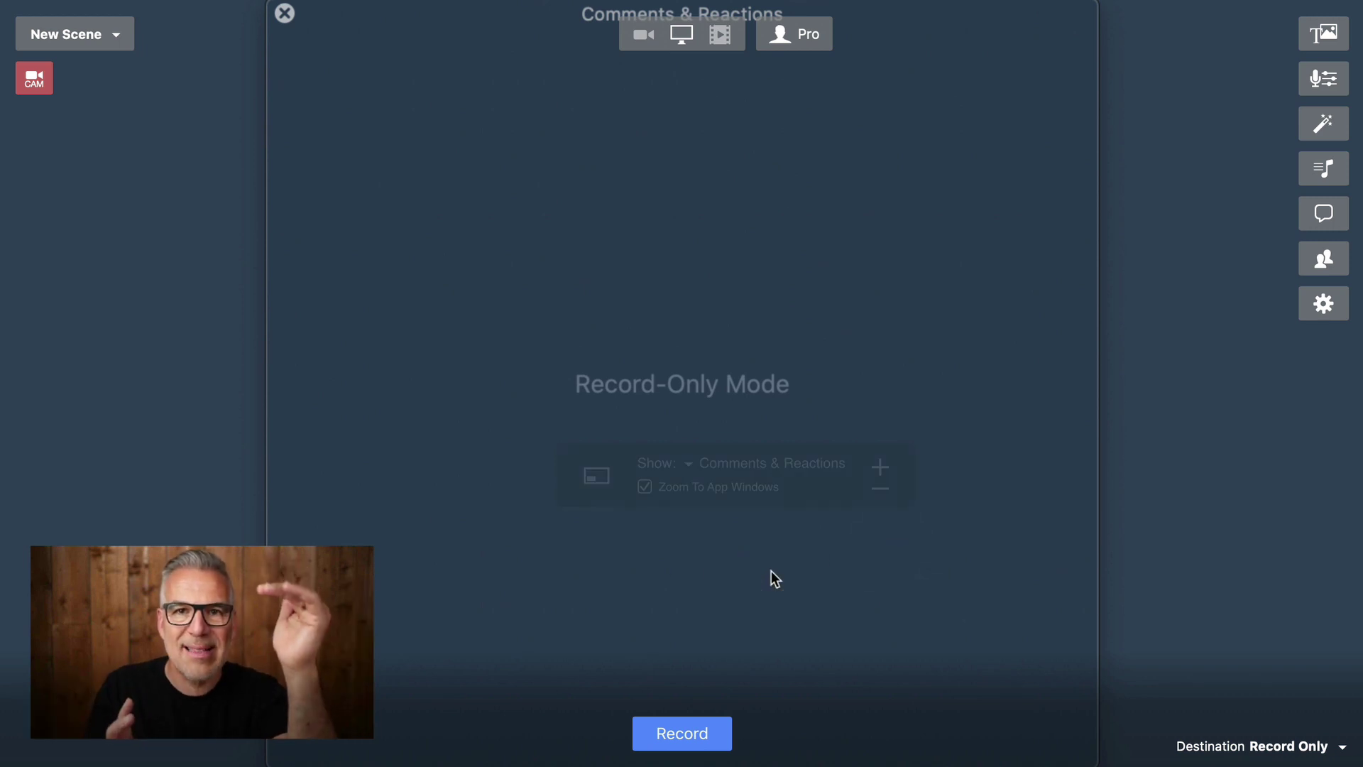
mouse_move(298, 621)
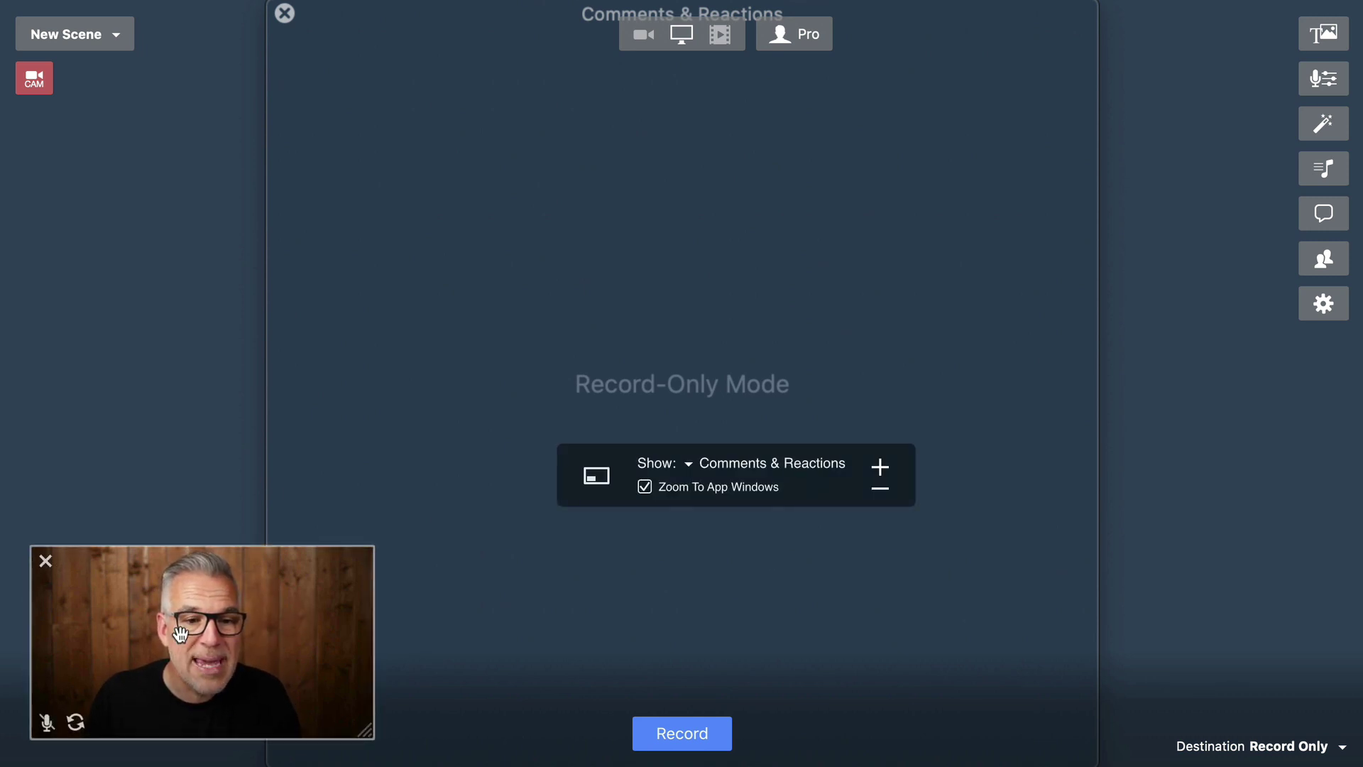
click(604, 480)
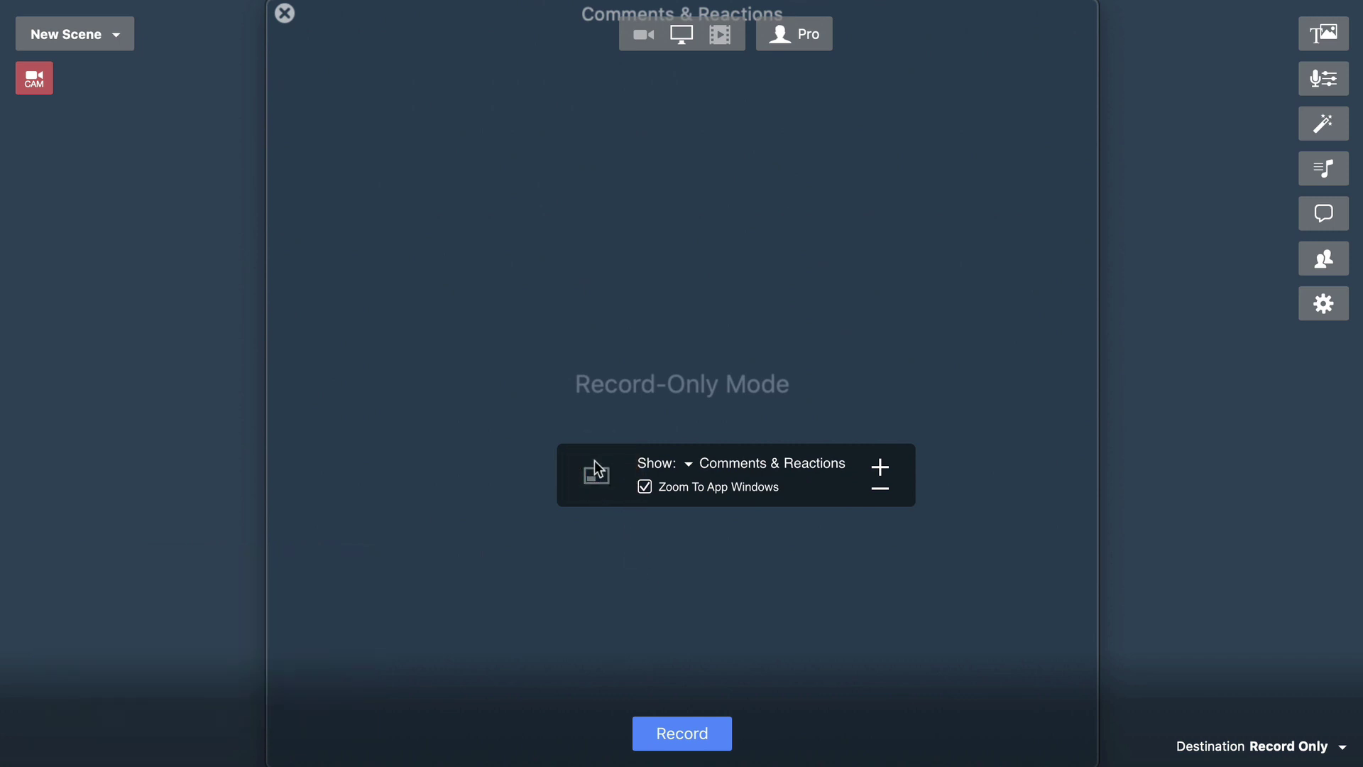
drag(609, 502, 563, 530)
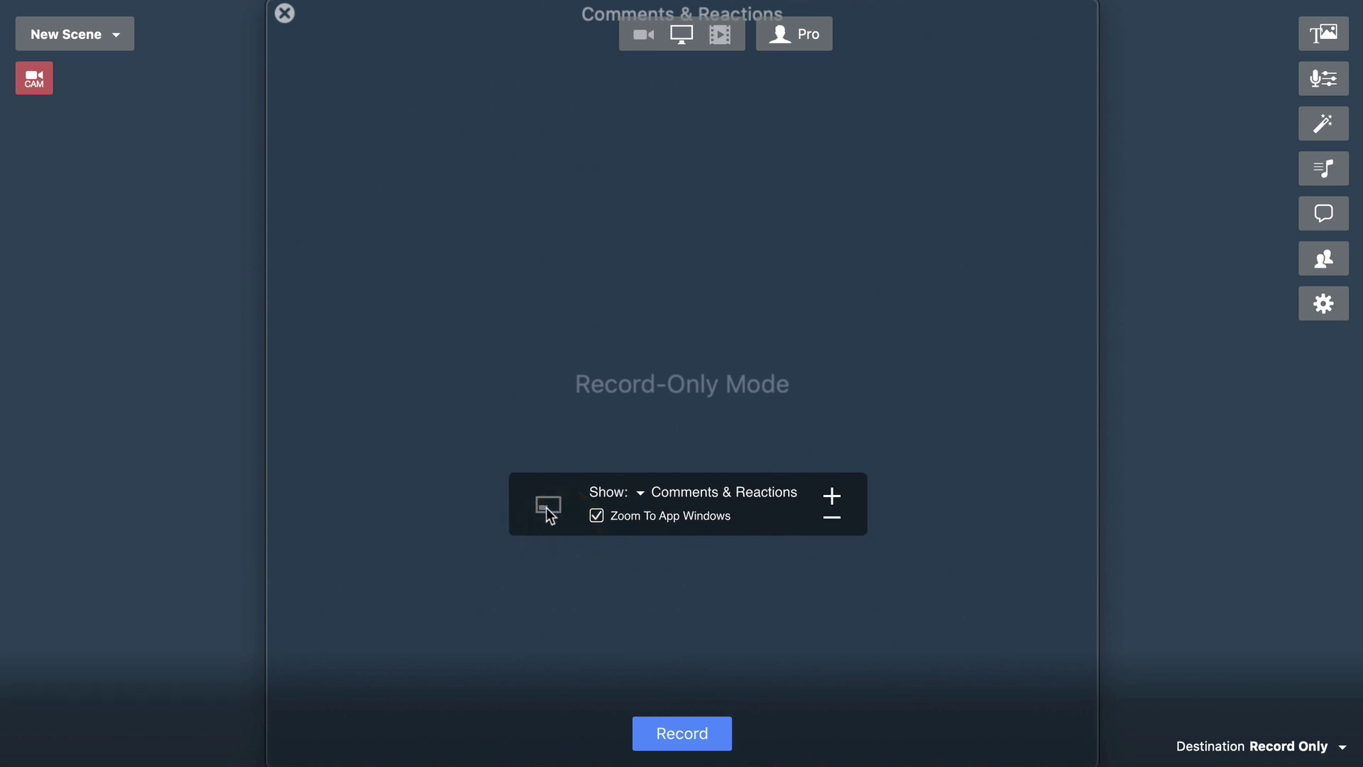
click(547, 510)
click(548, 507)
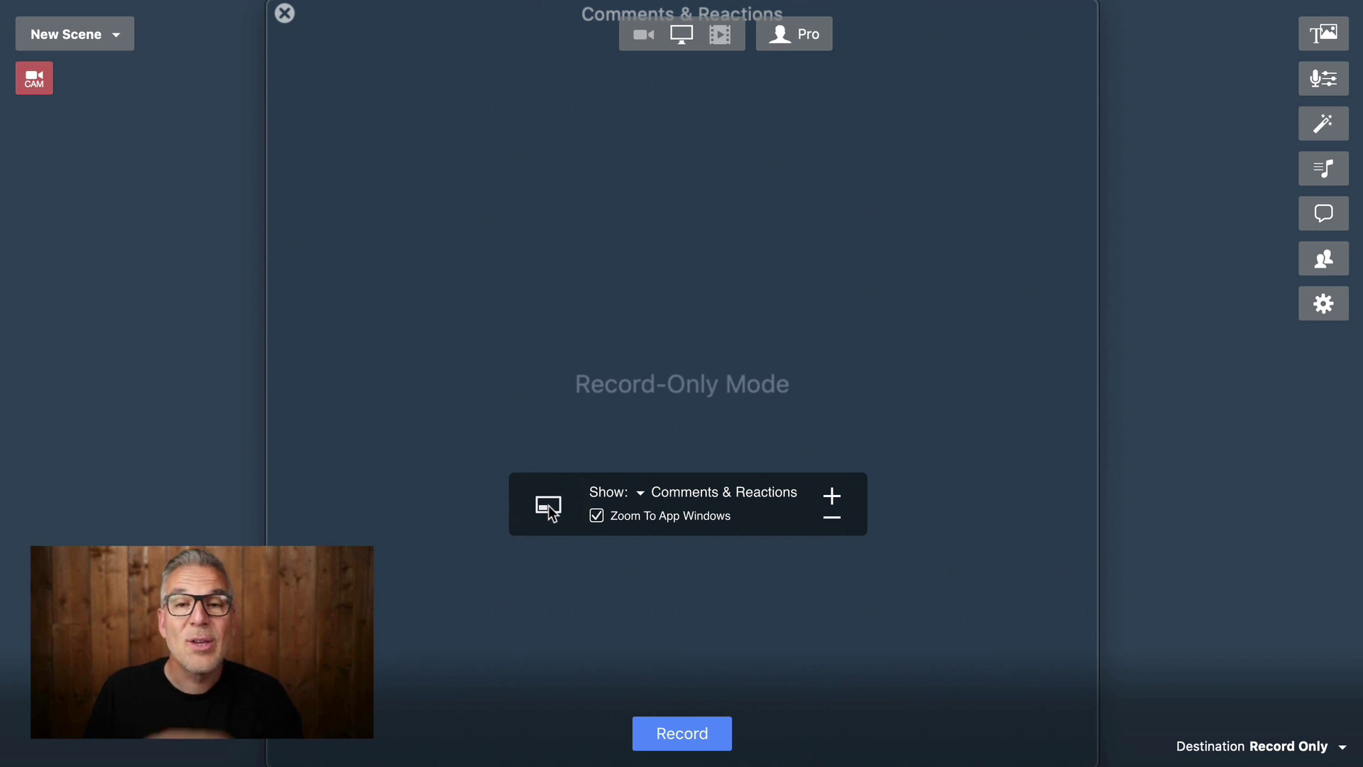
mouse_move(268, 654)
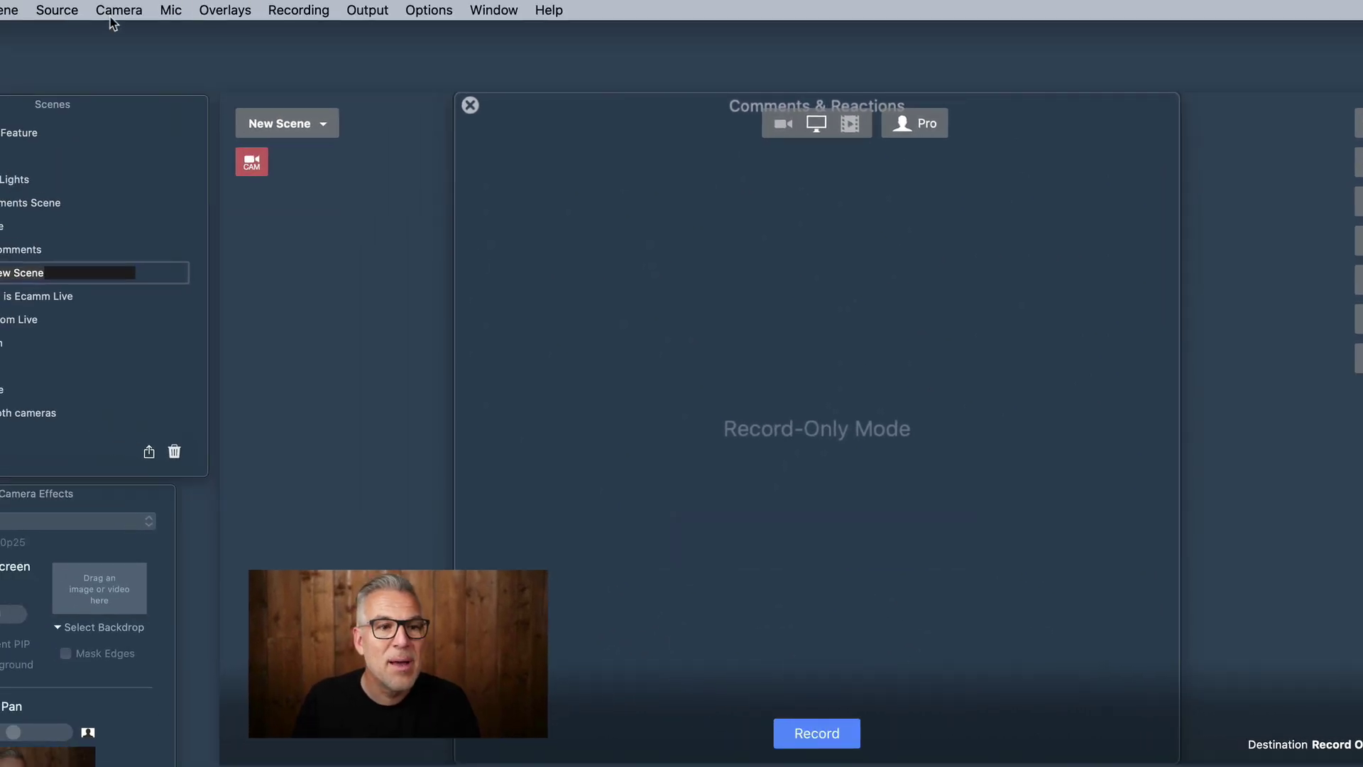
click(116, 12)
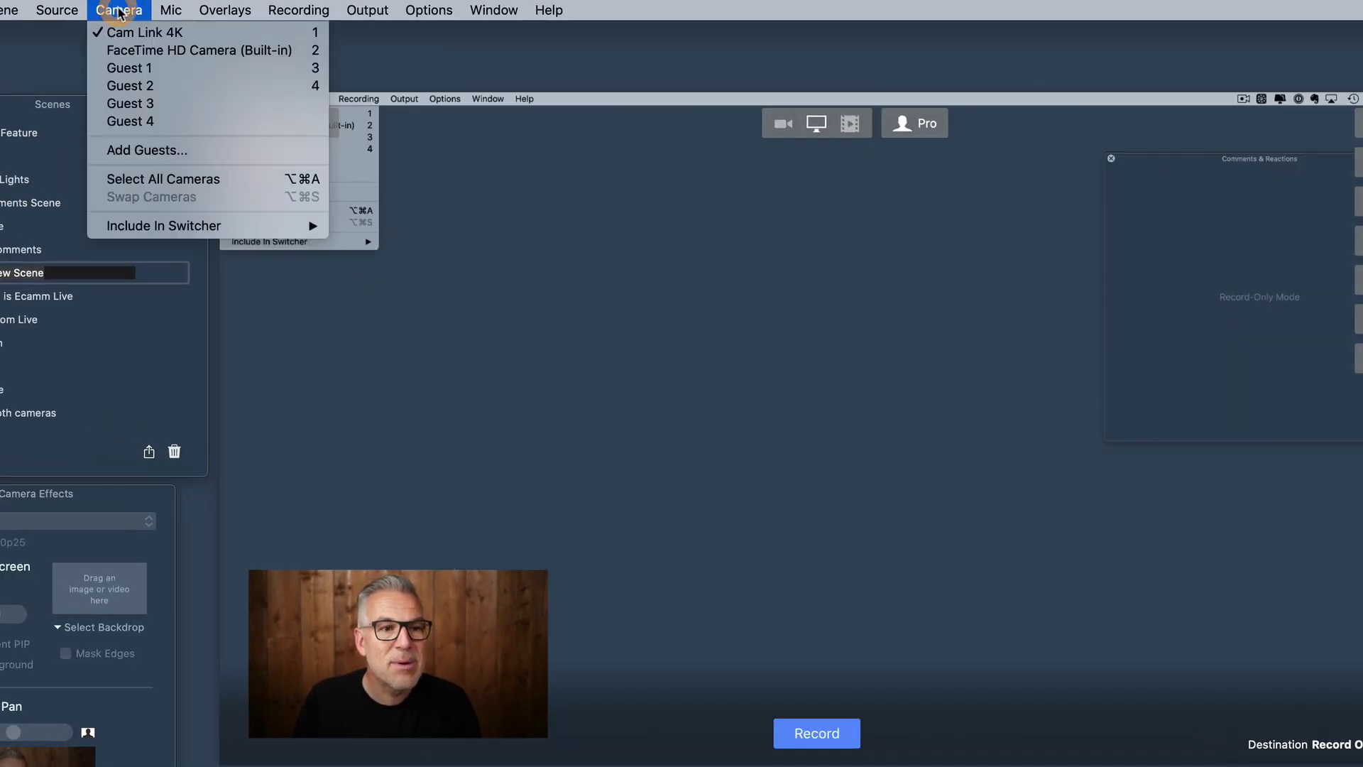
click(120, 56)
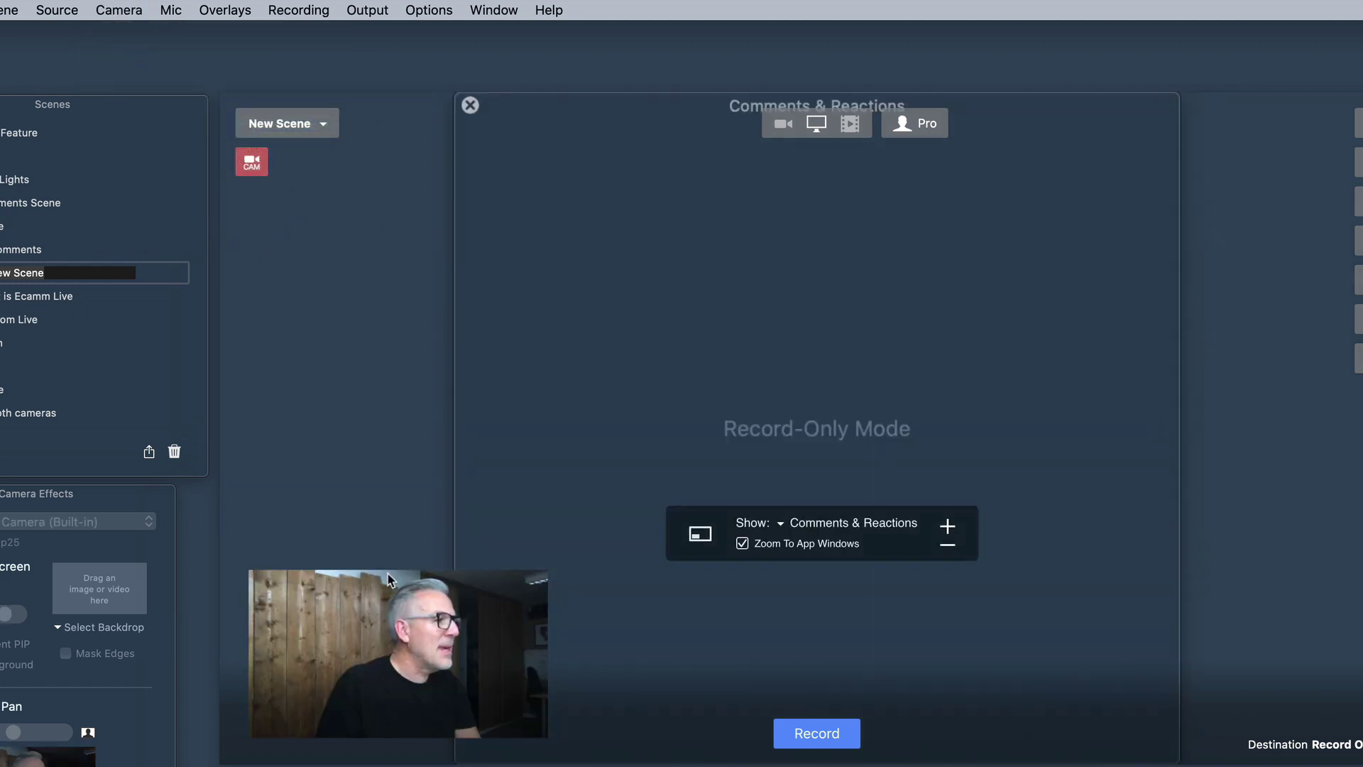
click(119, 10)
click(133, 34)
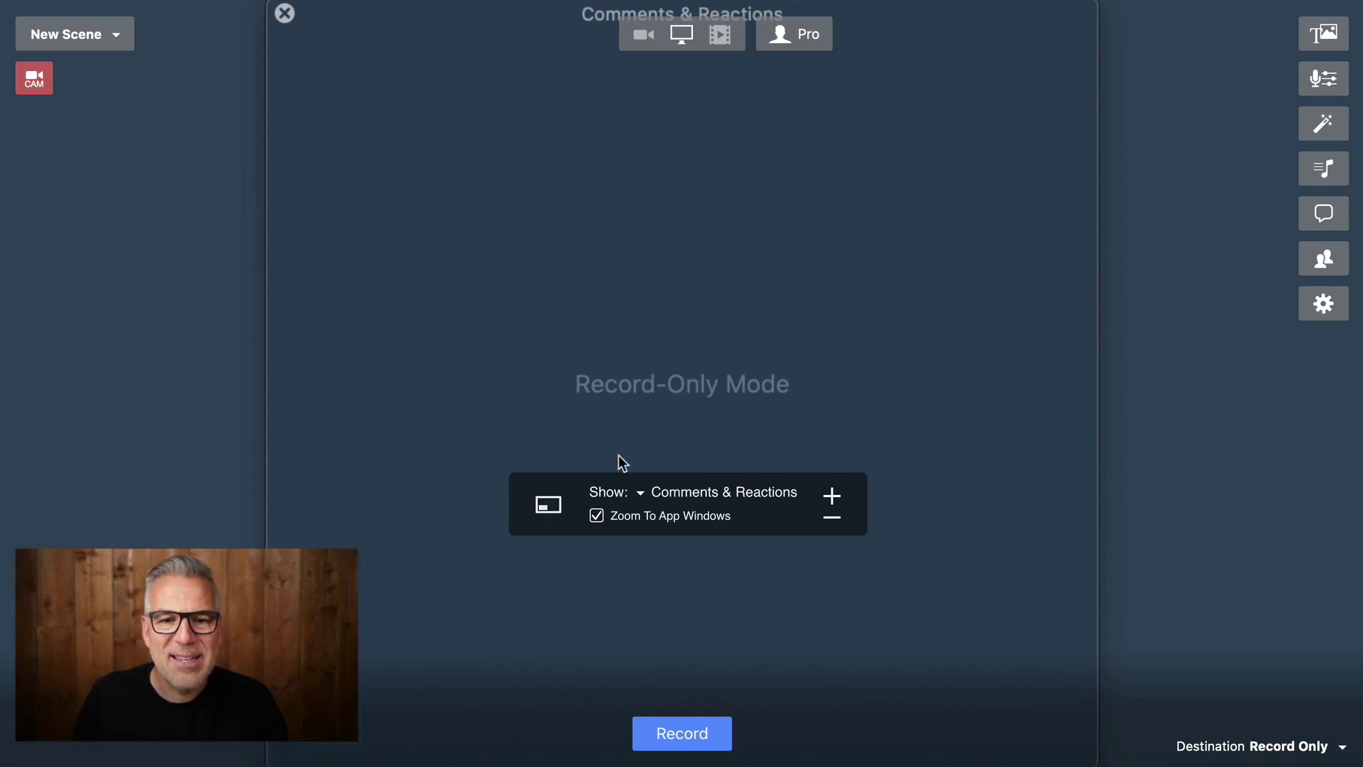
Turn off Zoom To App Windows and scale the Comments & Reactions window up across the right half.
click(597, 515)
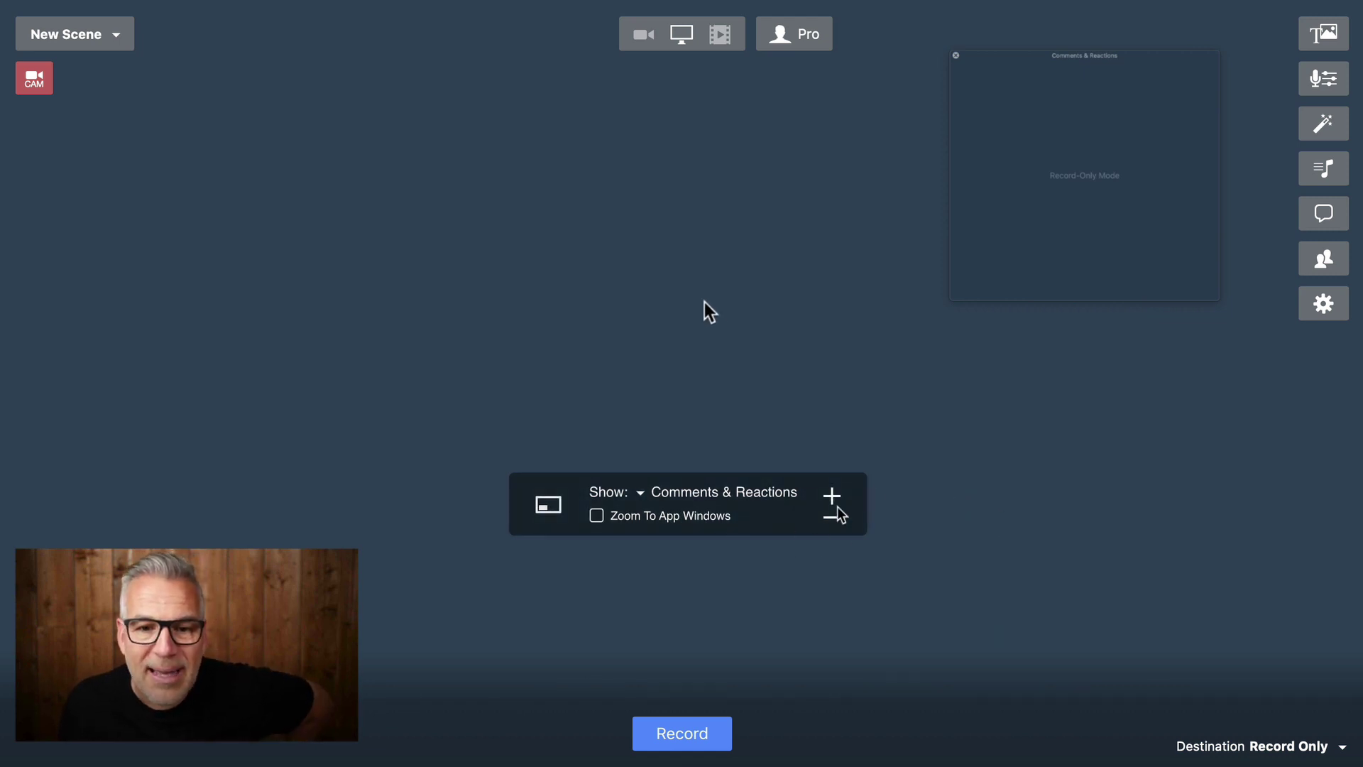
click(658, 305)
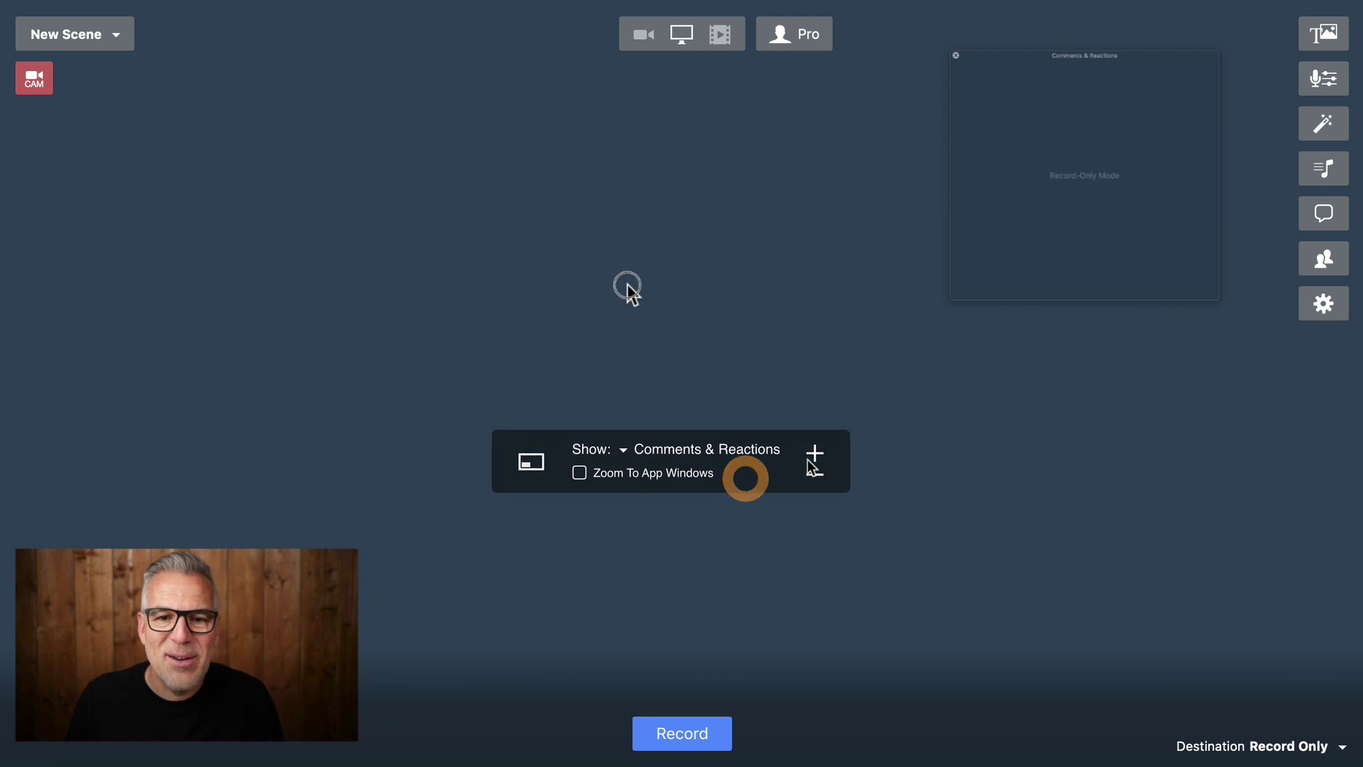
click(666, 267)
click(664, 253)
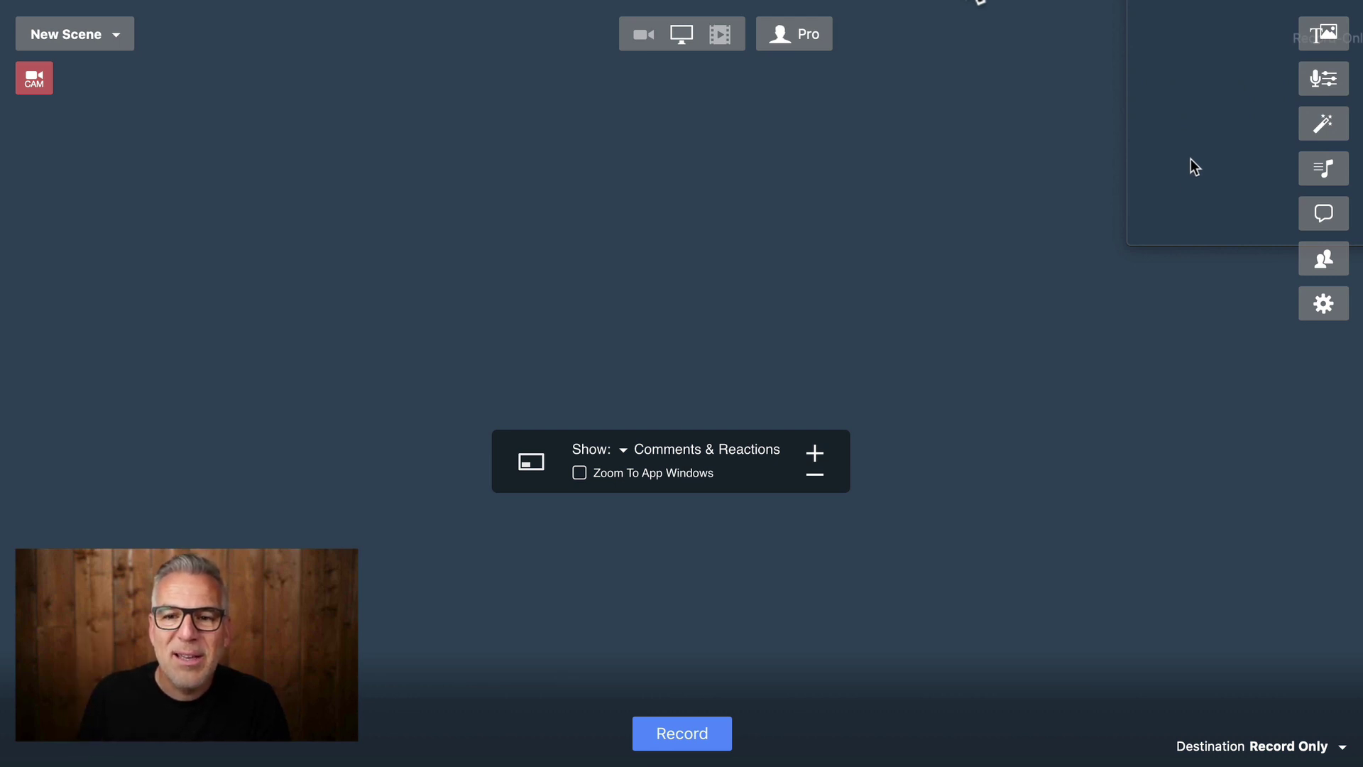
click(815, 454)
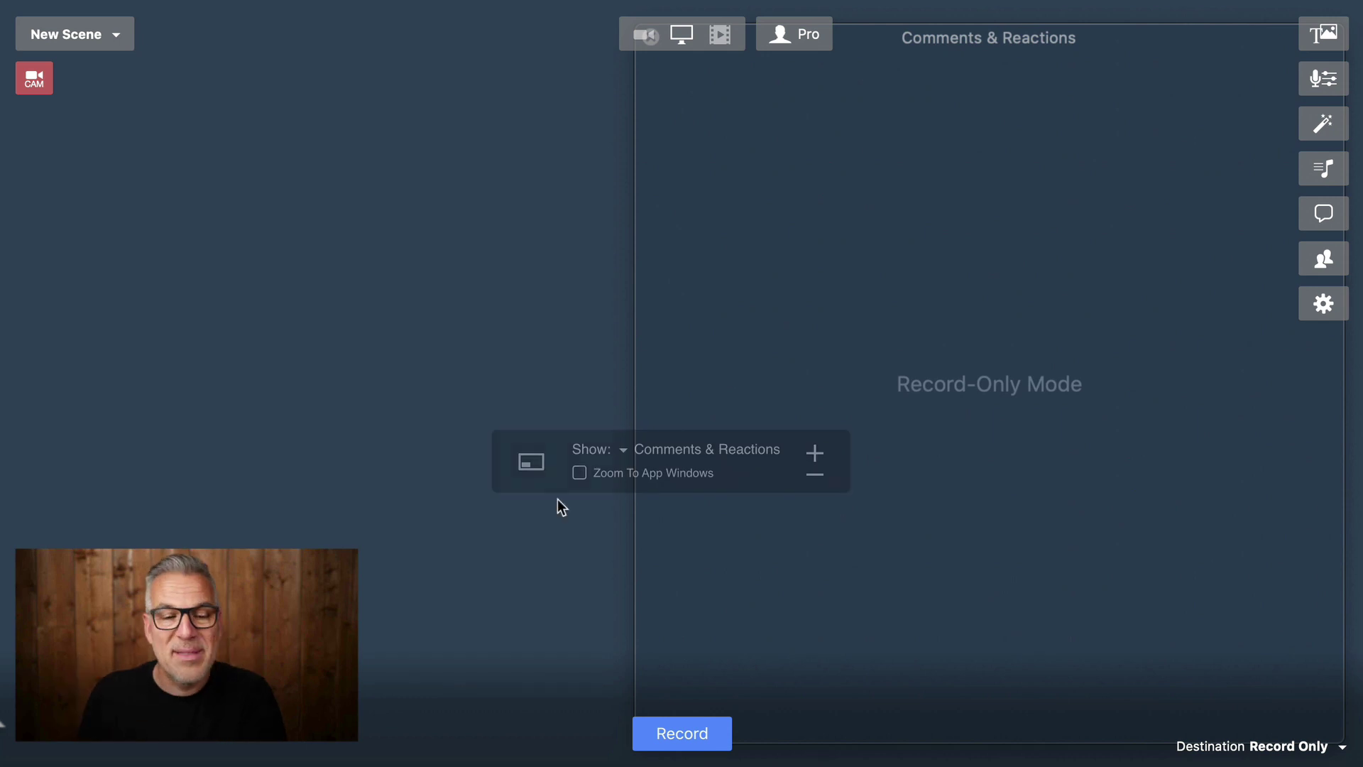
Make the camera overlay Tall (9:16), stretched to full stage height against the left edge.
drag(283, 639, 368, 195)
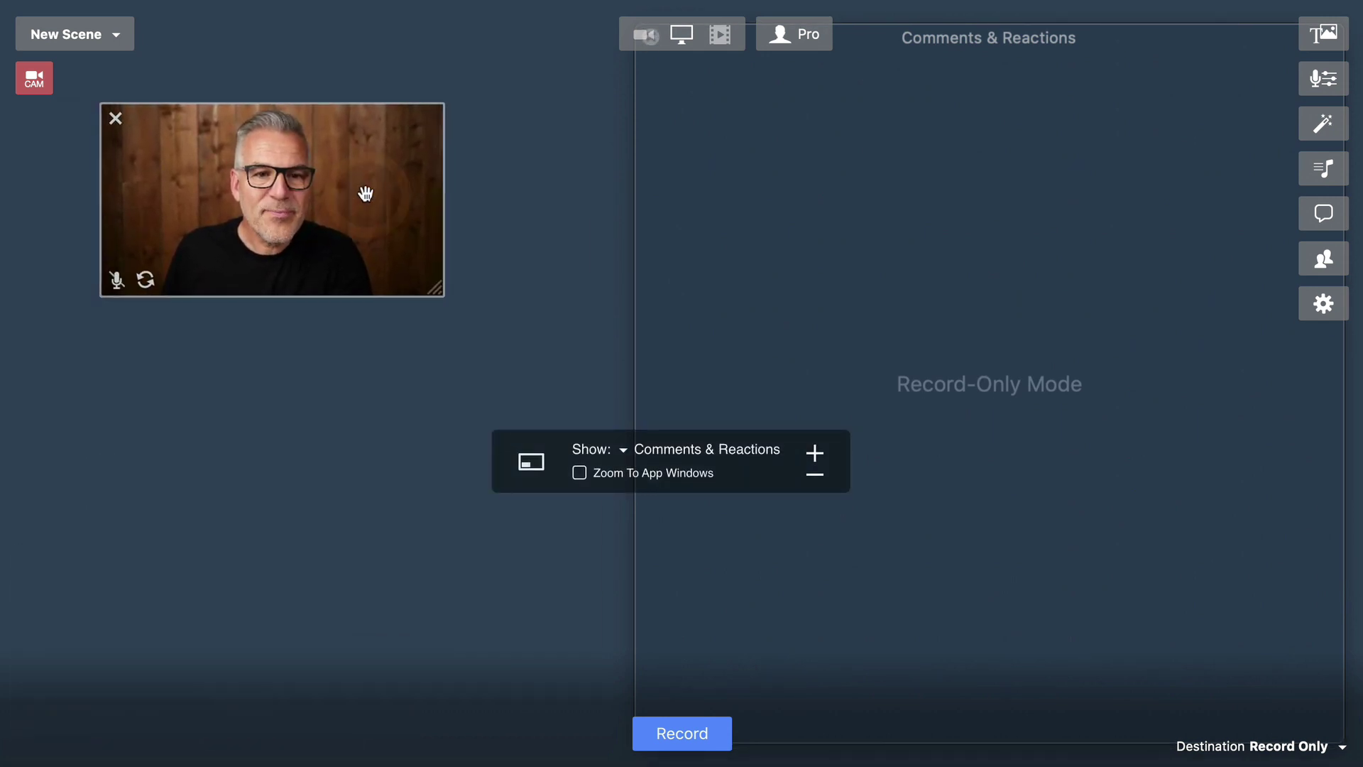
right_click(365, 193)
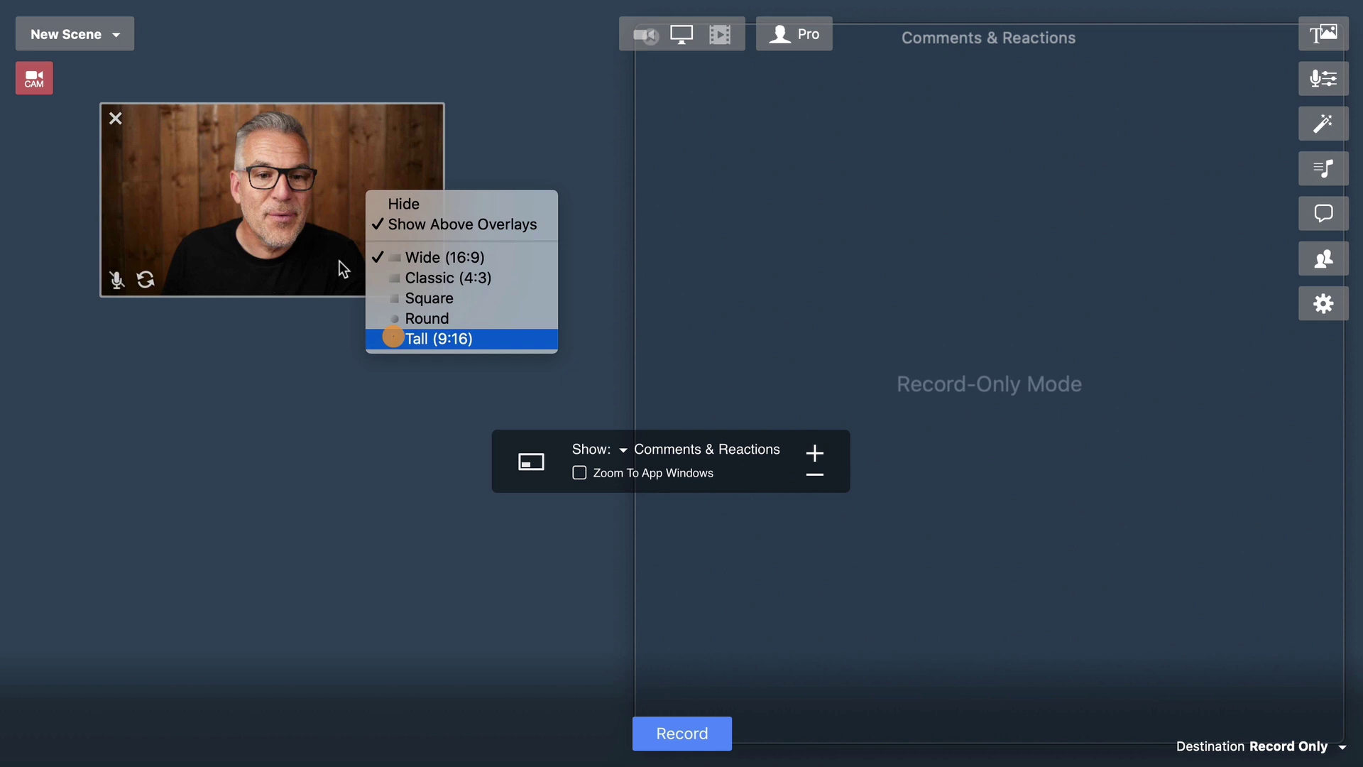
click(393, 338)
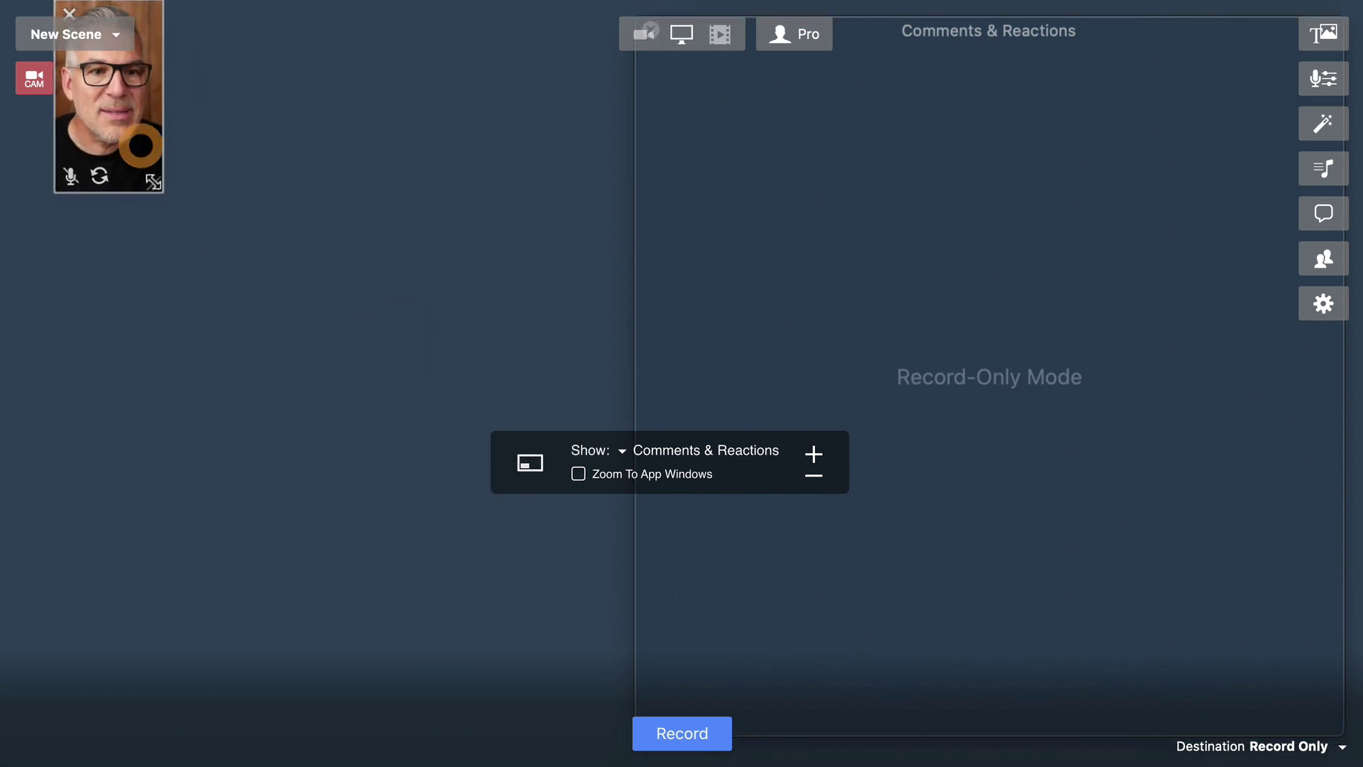
drag(337, 369, 487, 760)
drag(377, 563, 307, 530)
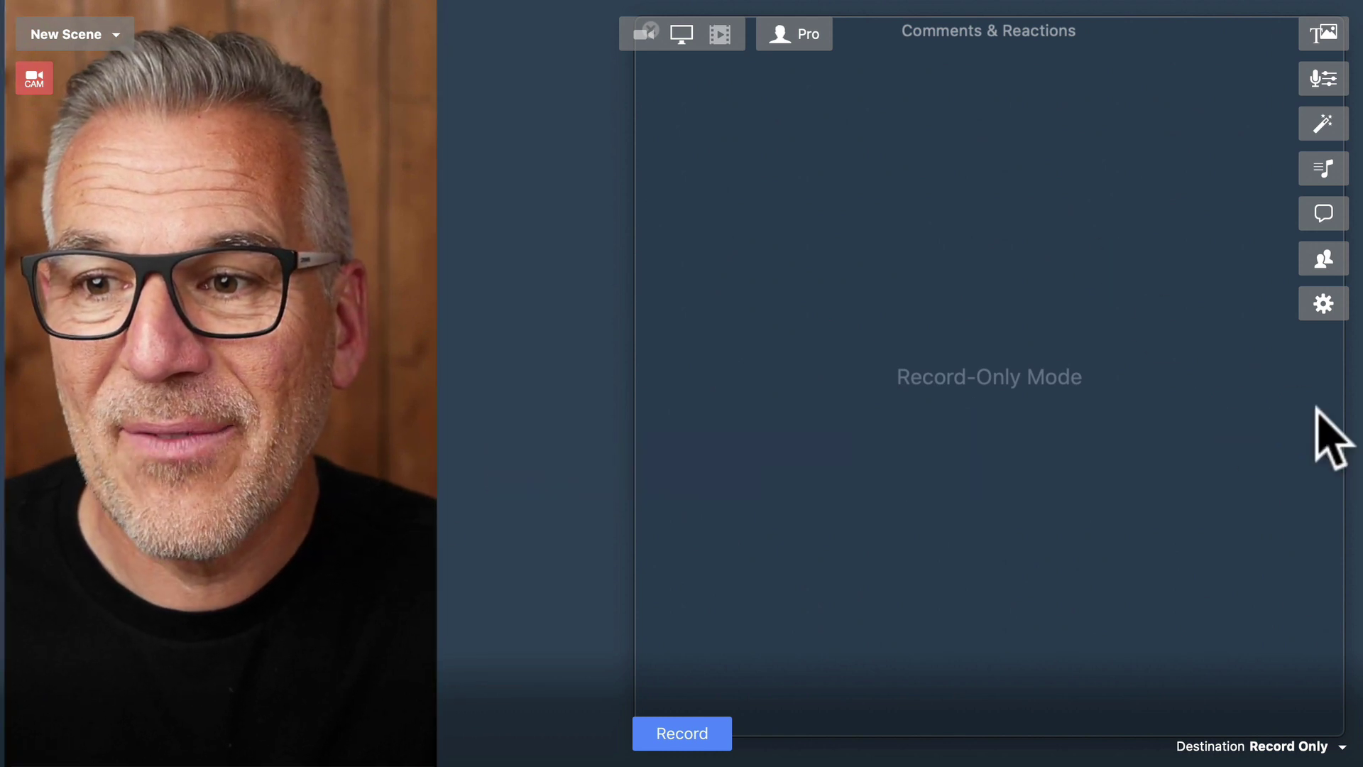
mouse_move(1021, 259)
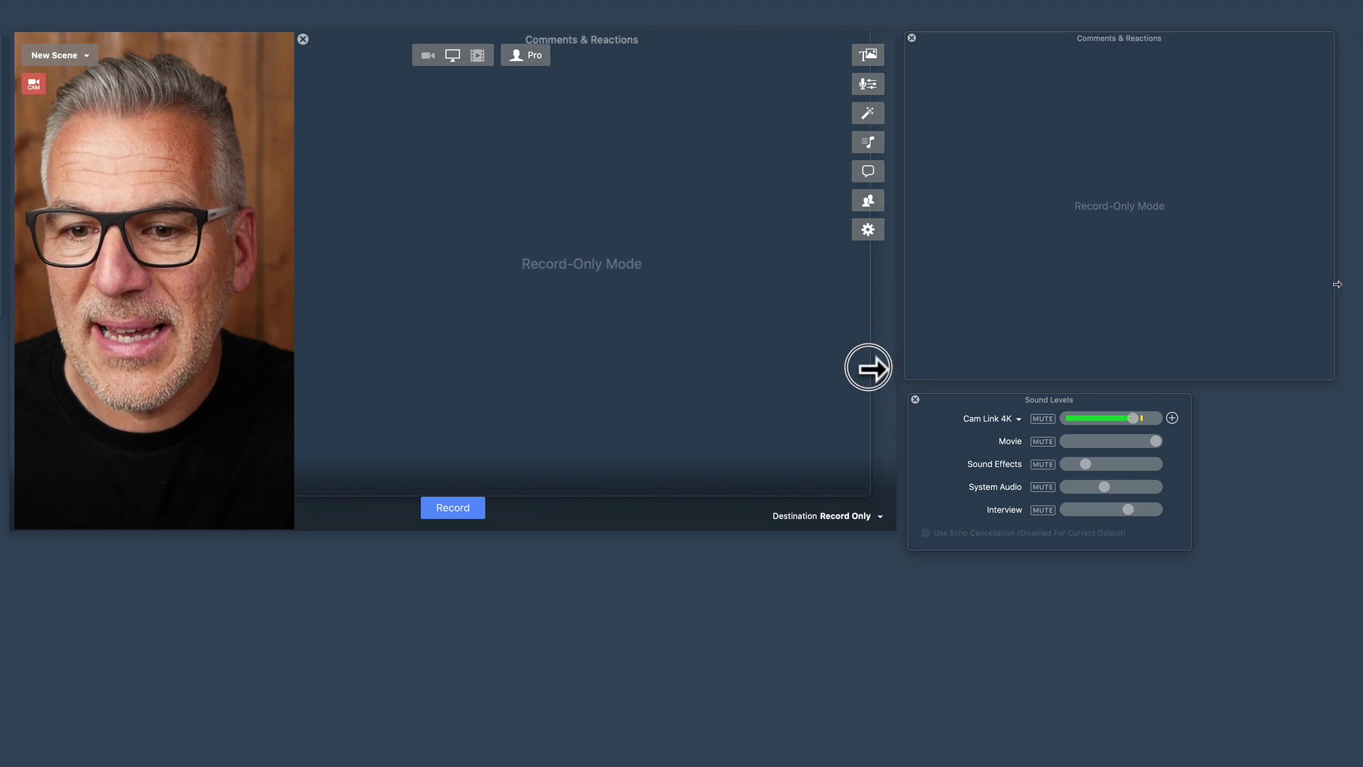
Stretch the Comments & Reactions window slightly wider and fine-tune its position.
drag(1338, 284, 1347, 283)
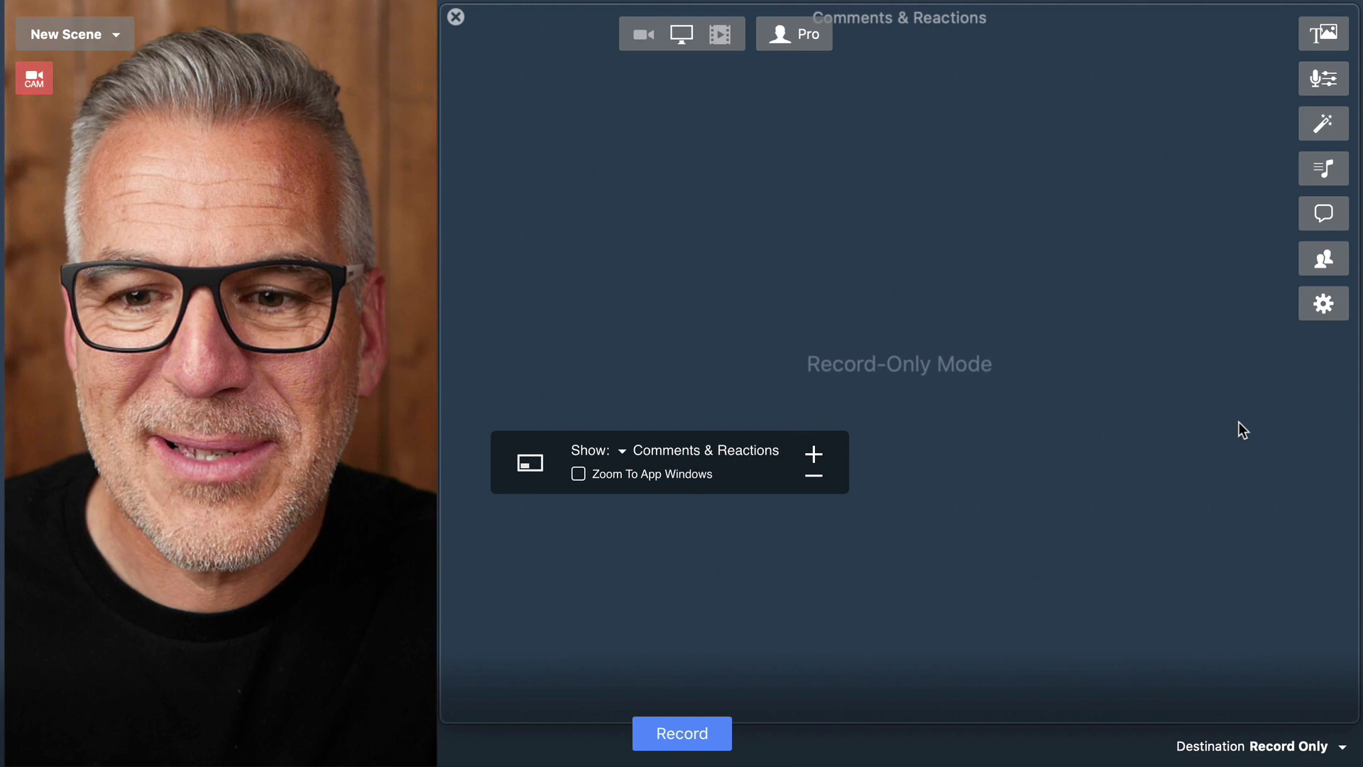
click(1238, 421)
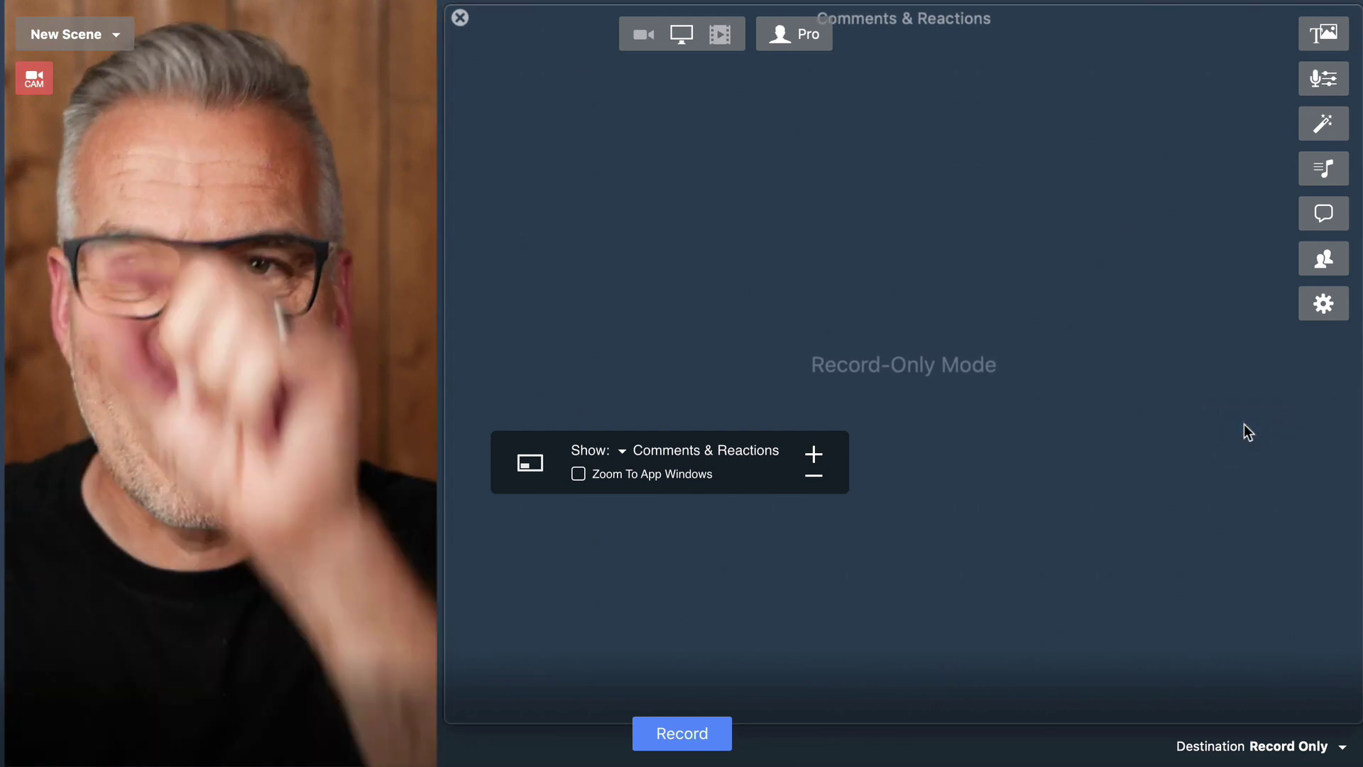
scroll(137, 253, up, 4)
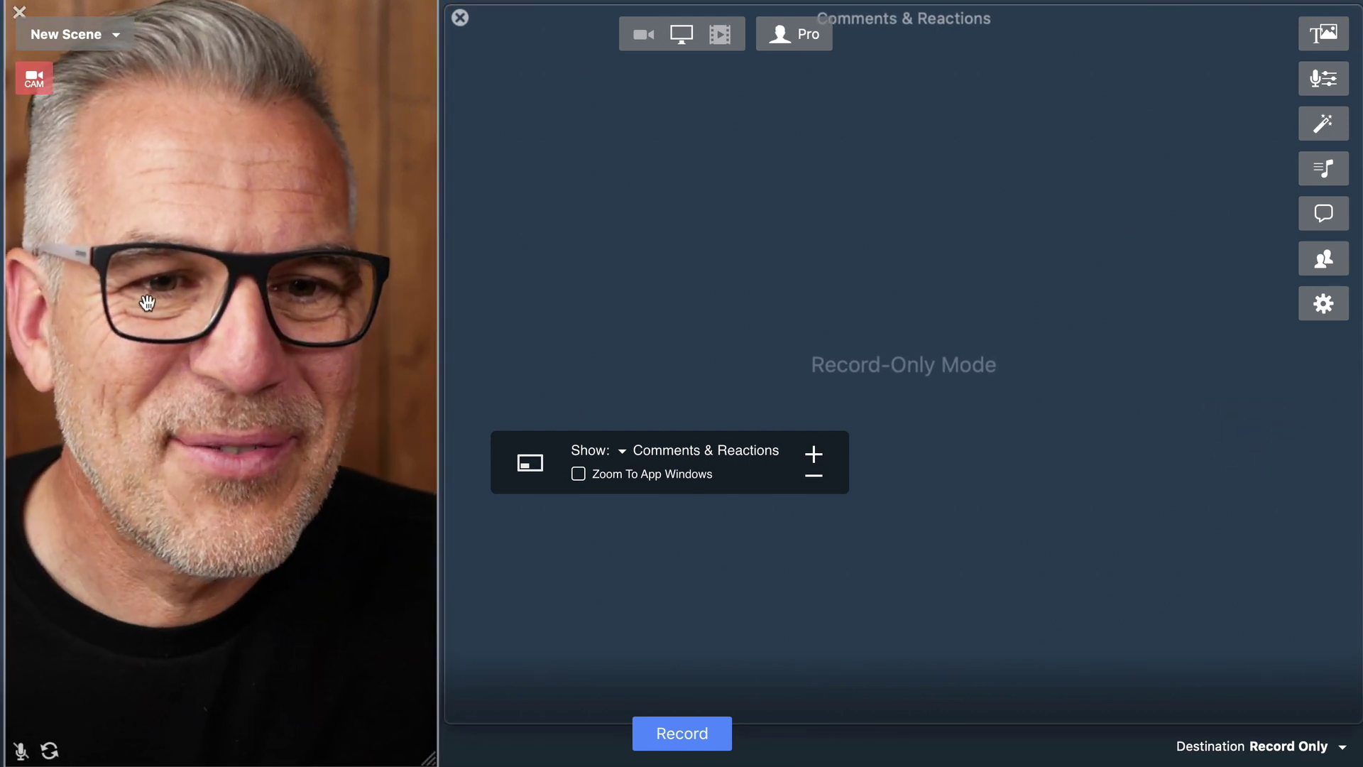
Change the camera overlay to Square and shrink it into the upper left.
right_click(200, 391)
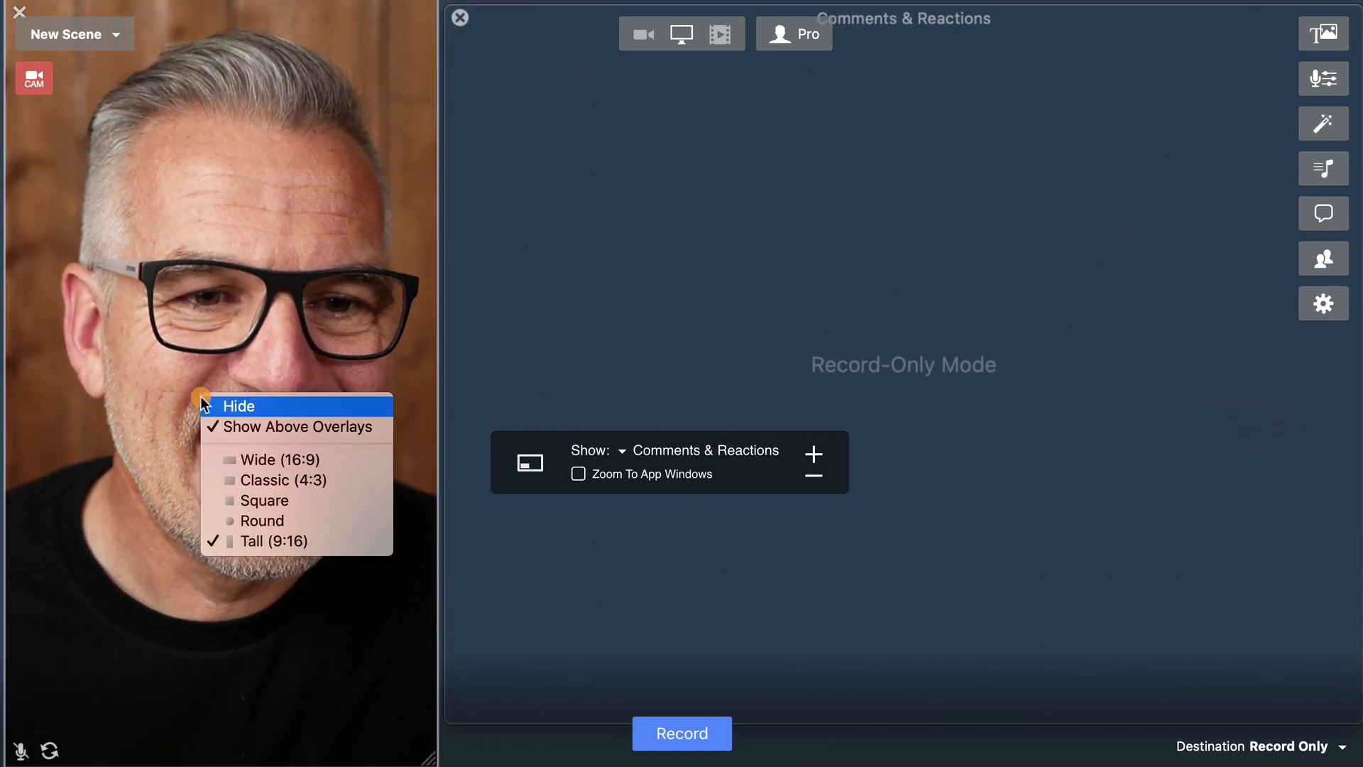
click(257, 497)
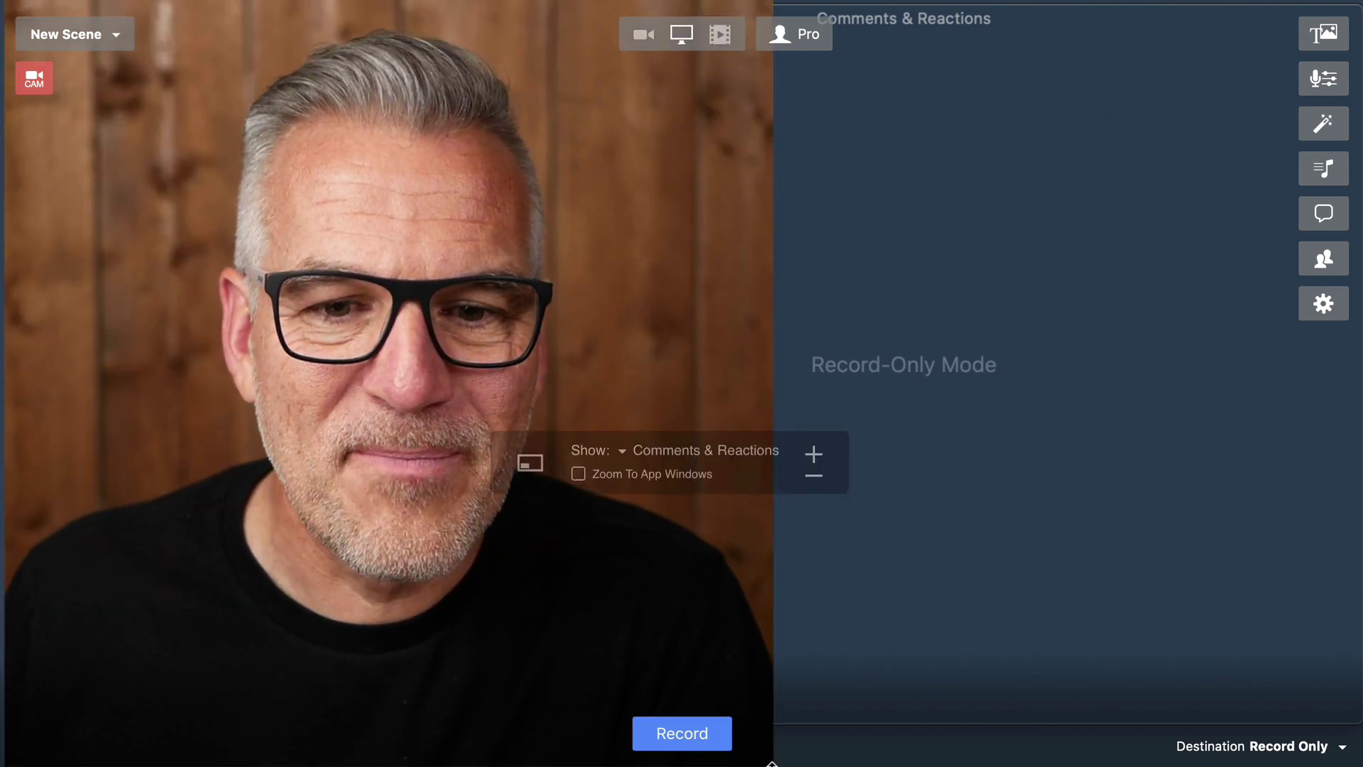
drag(769, 759, 440, 479)
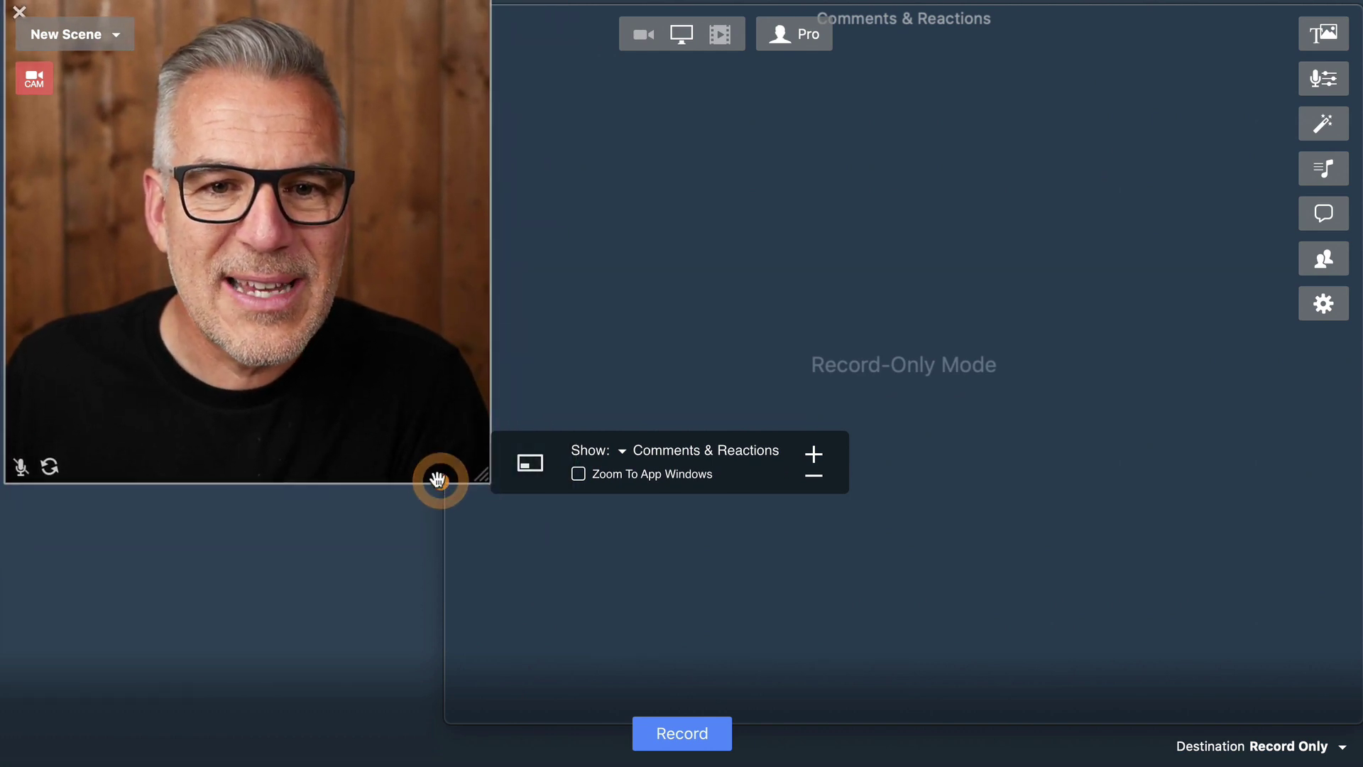
click(899, 229)
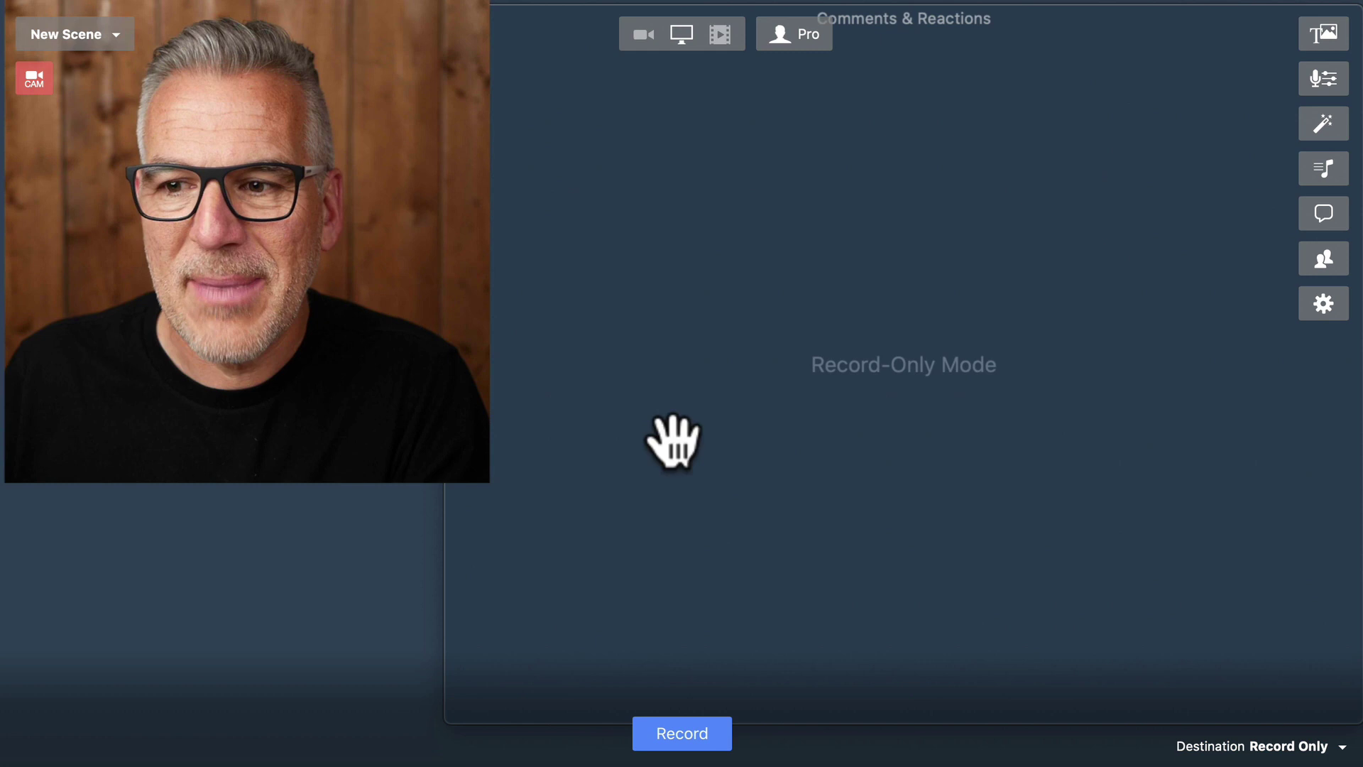
Narrow the Comments & Reactions window, then enlarge the square camera and move it lower on the left.
drag(1334, 662, 1181, 664)
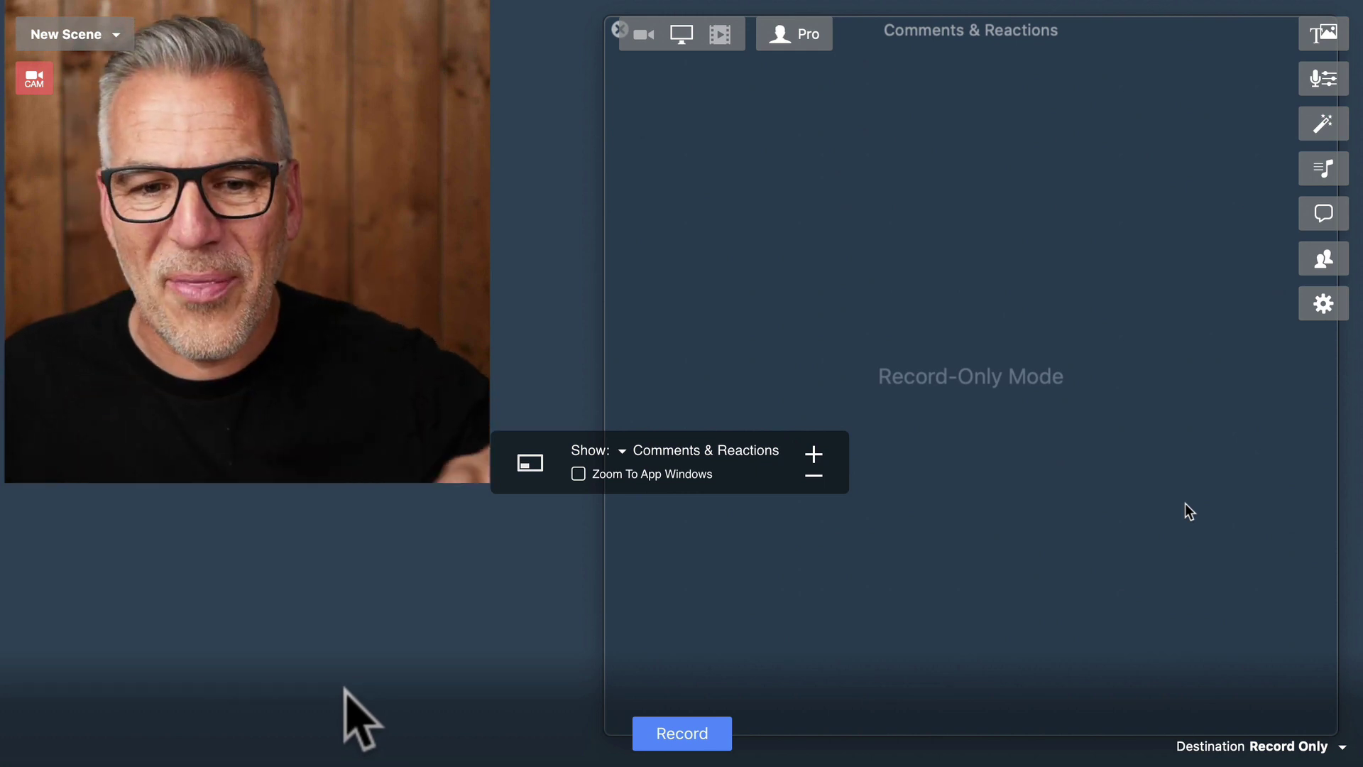
click(1165, 498)
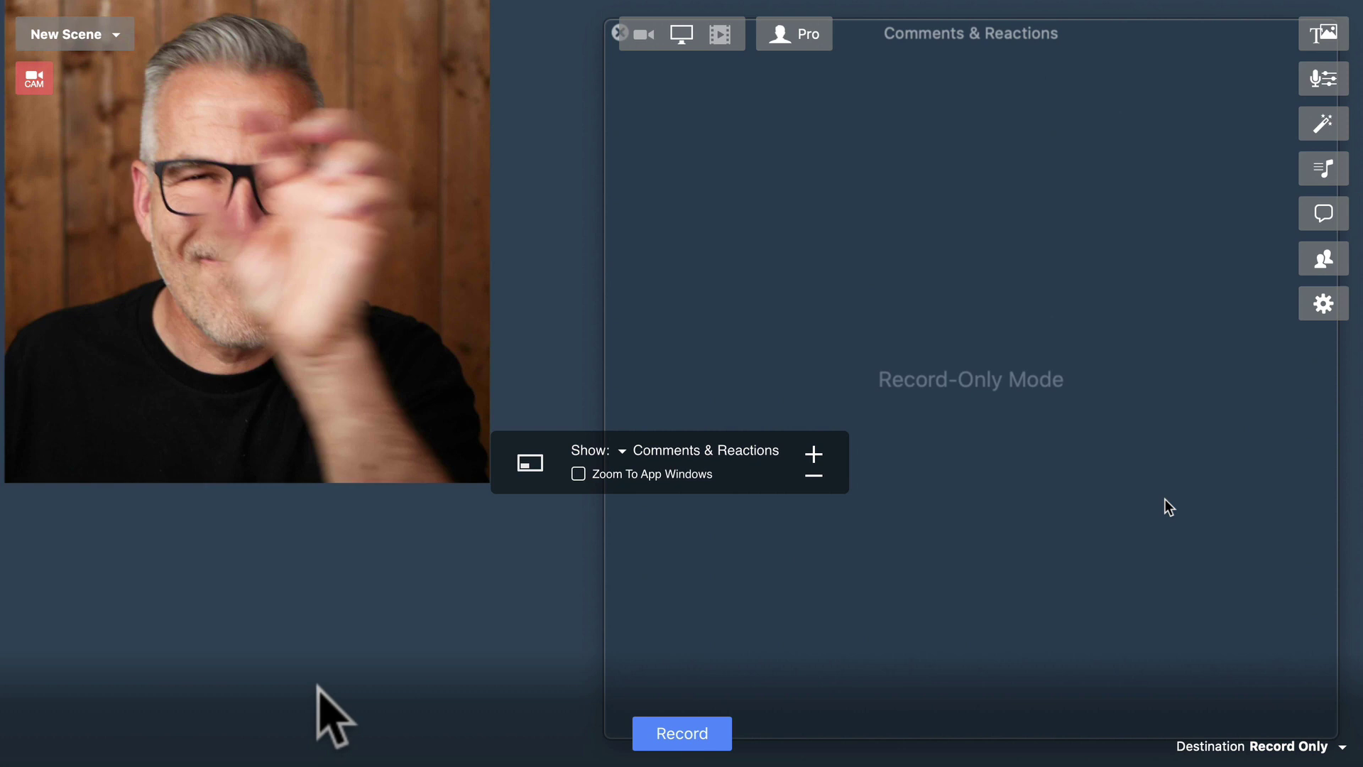
mouse_move(193, 205)
drag(163, 177, 174, 201)
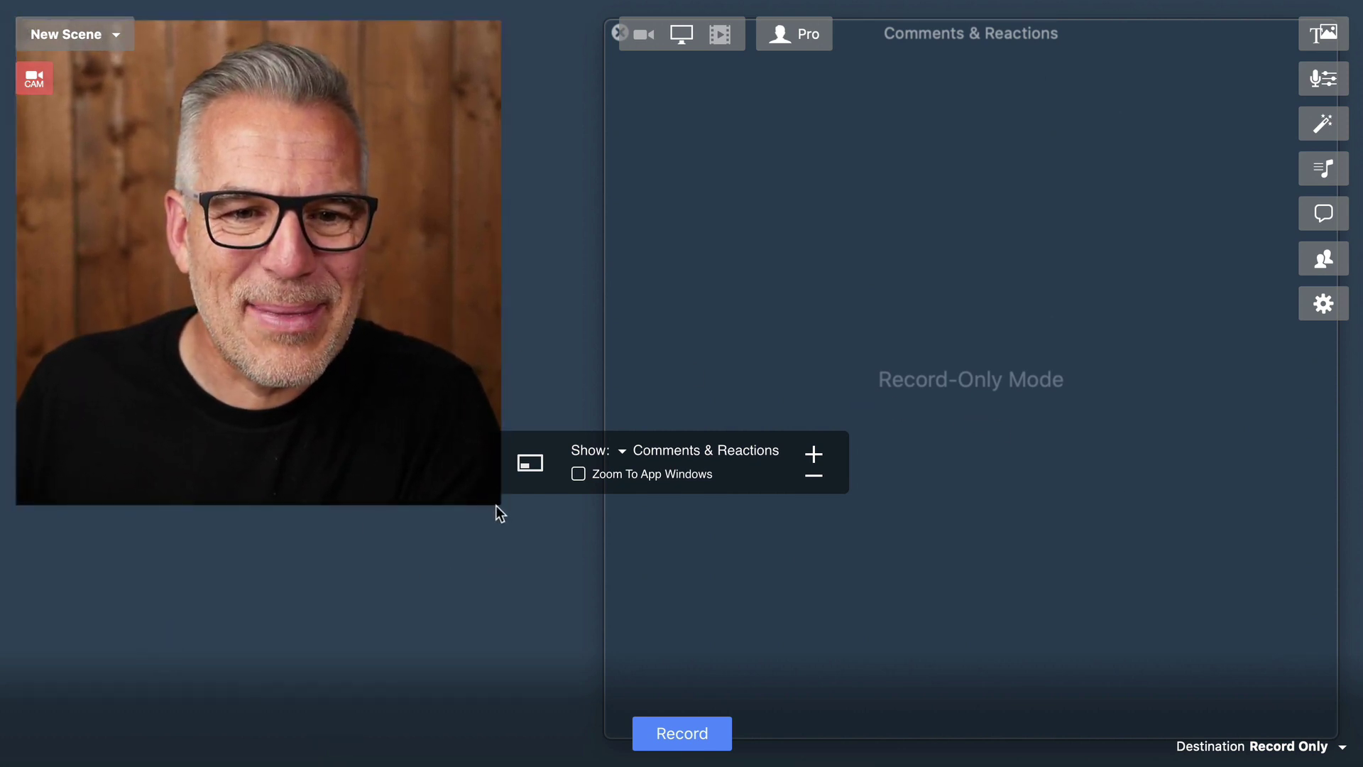
drag(497, 507, 548, 579)
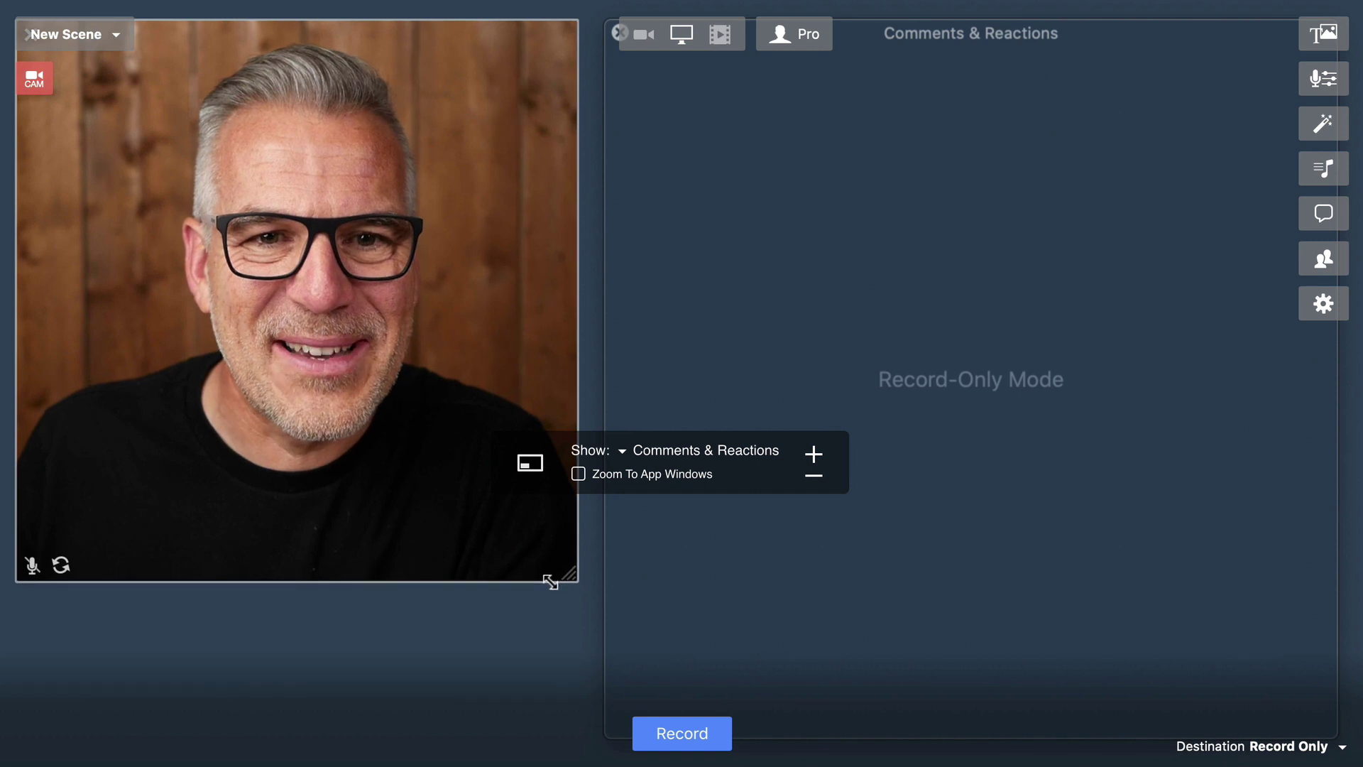
drag(326, 298, 344, 377)
Change the square camera overlay to Round, leaving a large circle on the left.
right_click(346, 377)
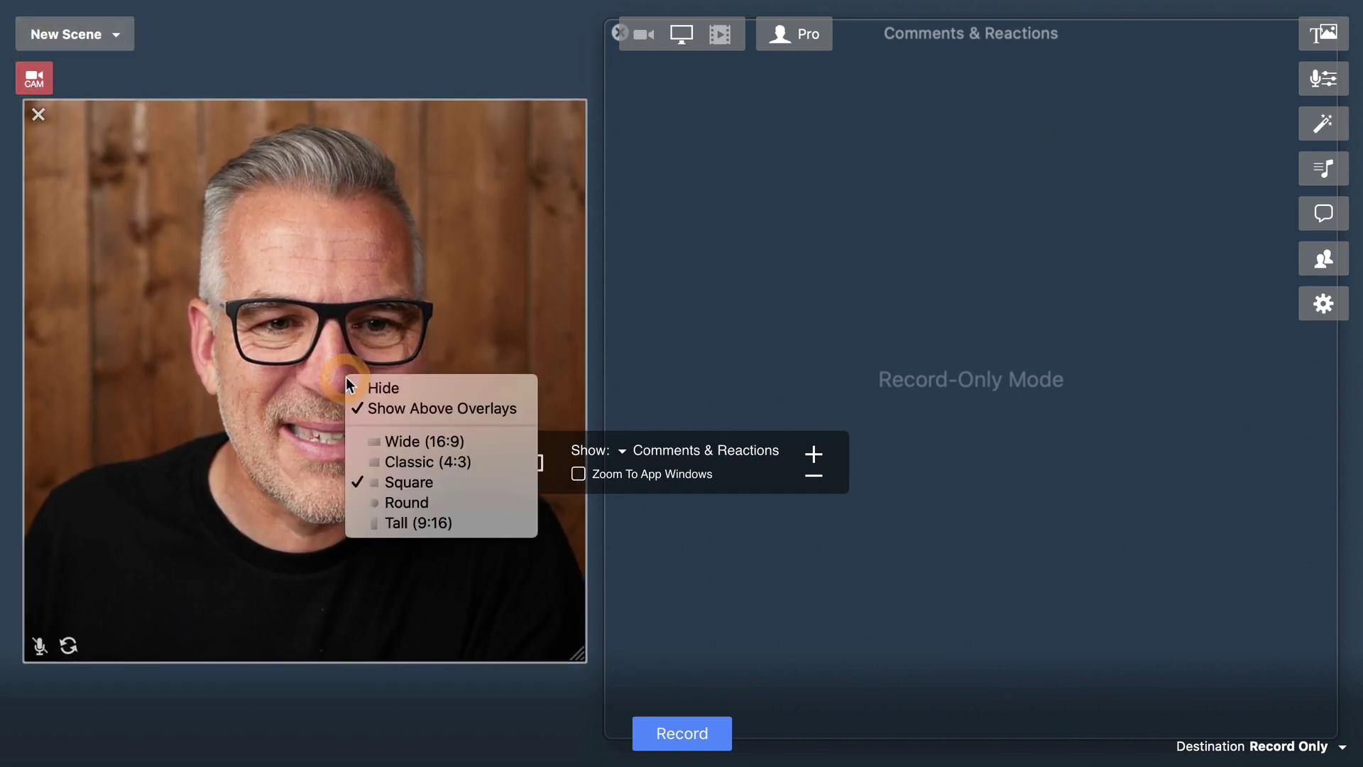
click(419, 504)
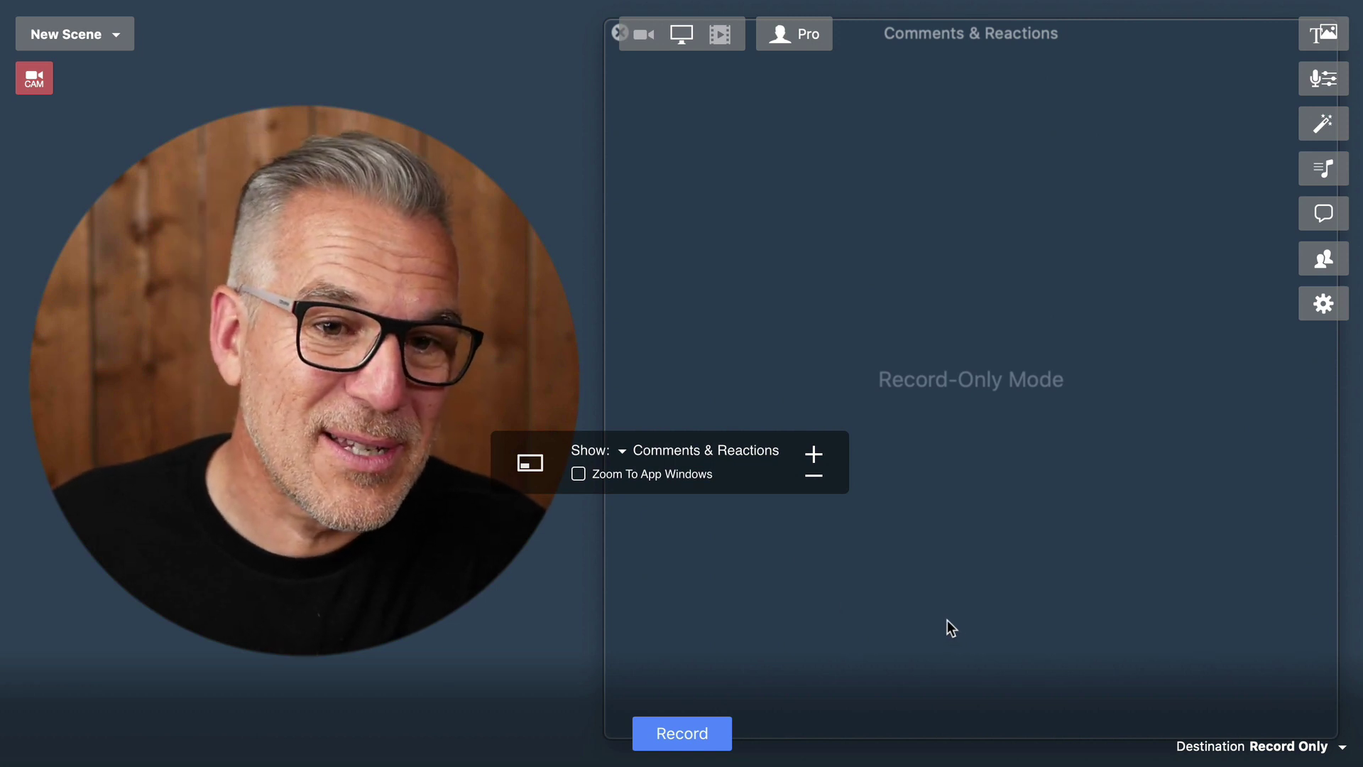
mouse_move(341, 547)
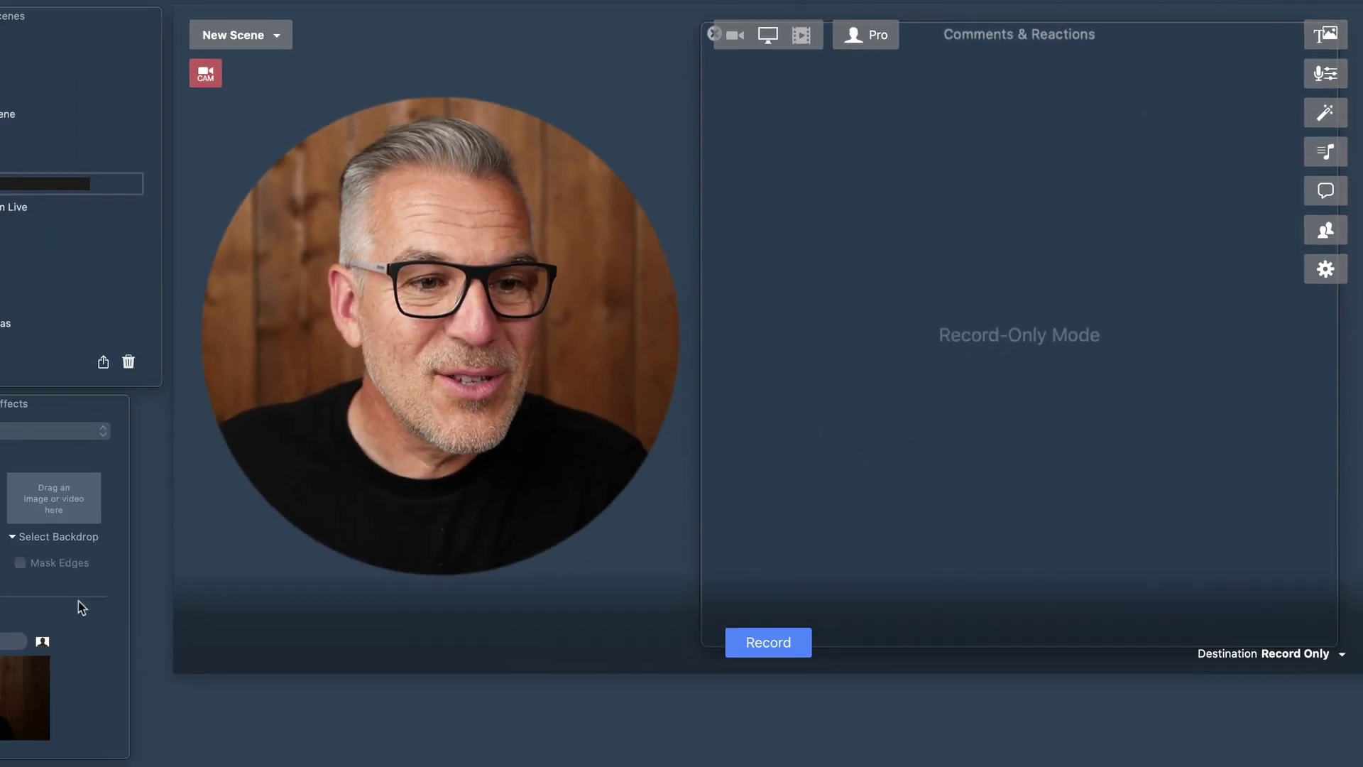
Toggle camera Mirror on and back off in Camera Options, leaving the image unmirrored.
scroll(213, 551, down, 5)
scroll(309, 526, down, 5)
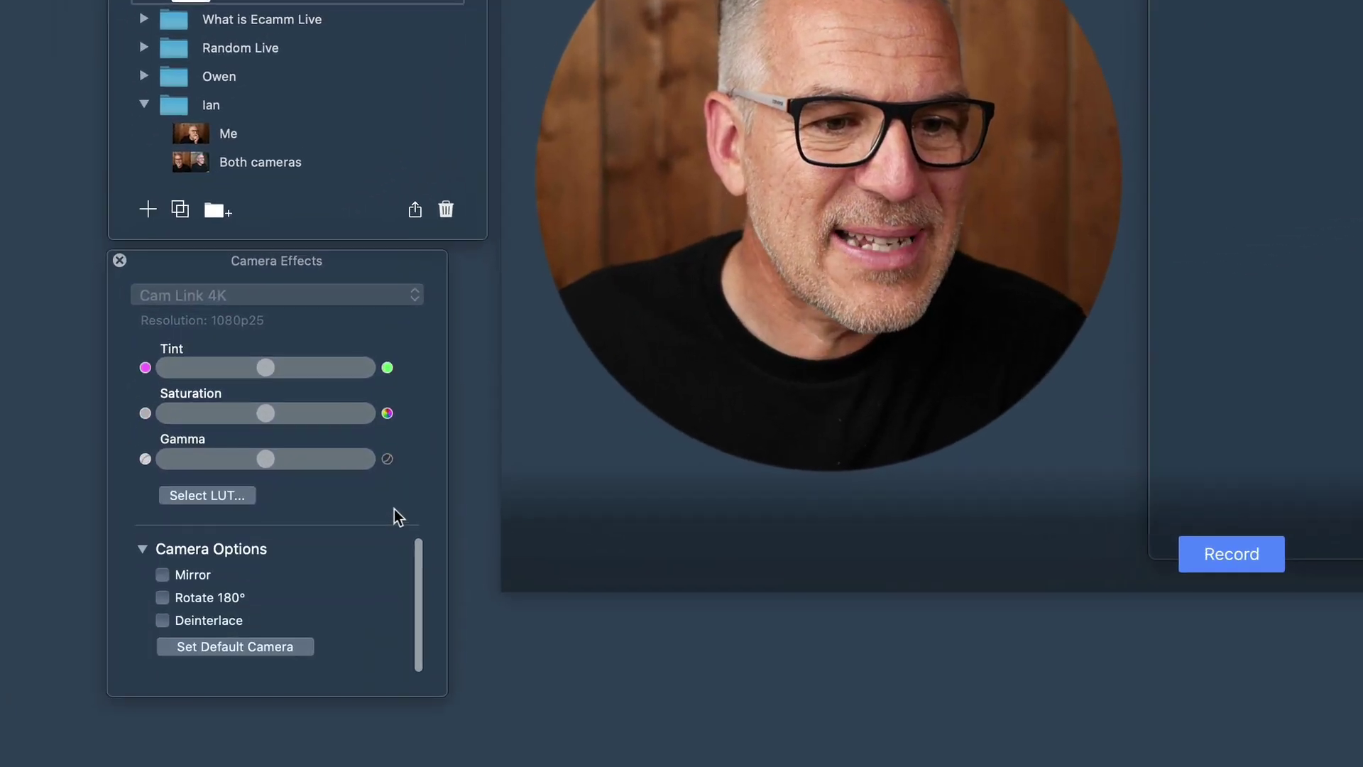
click(168, 576)
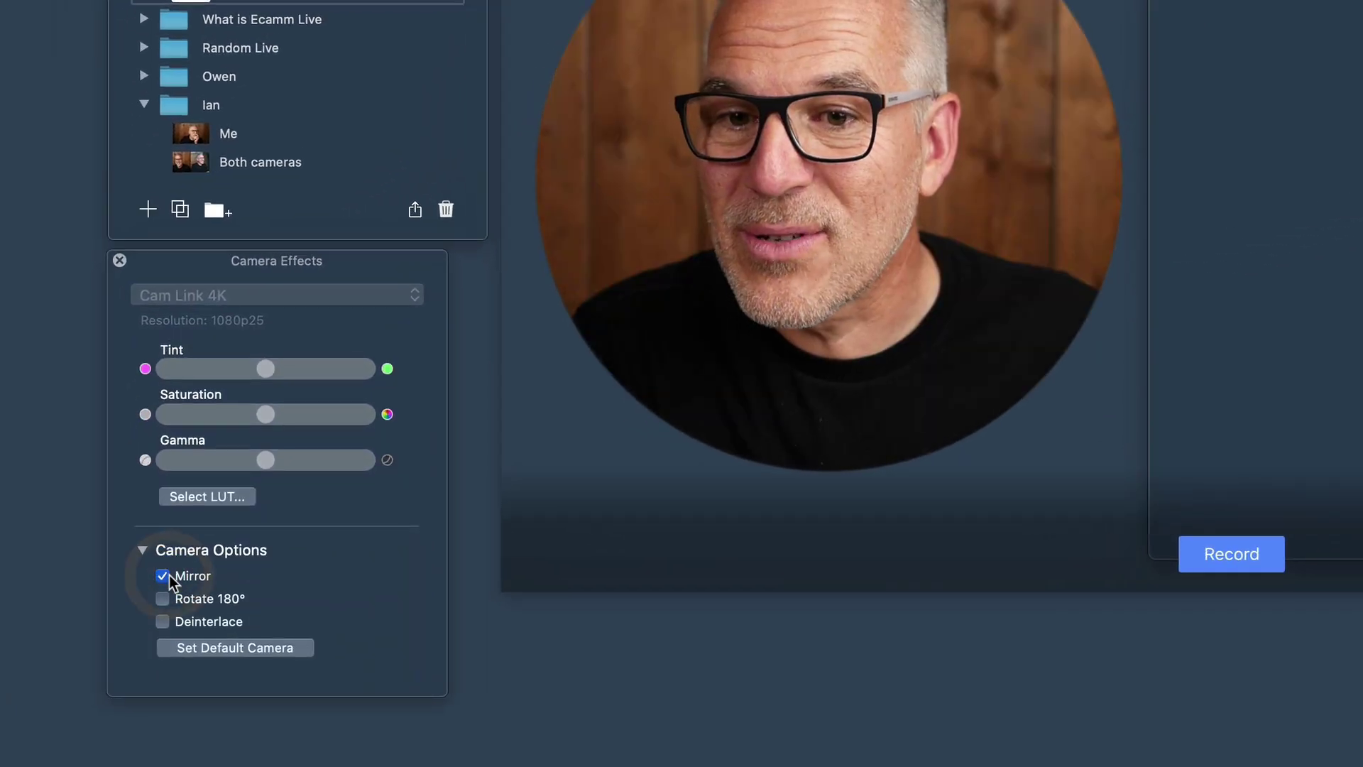
click(168, 576)
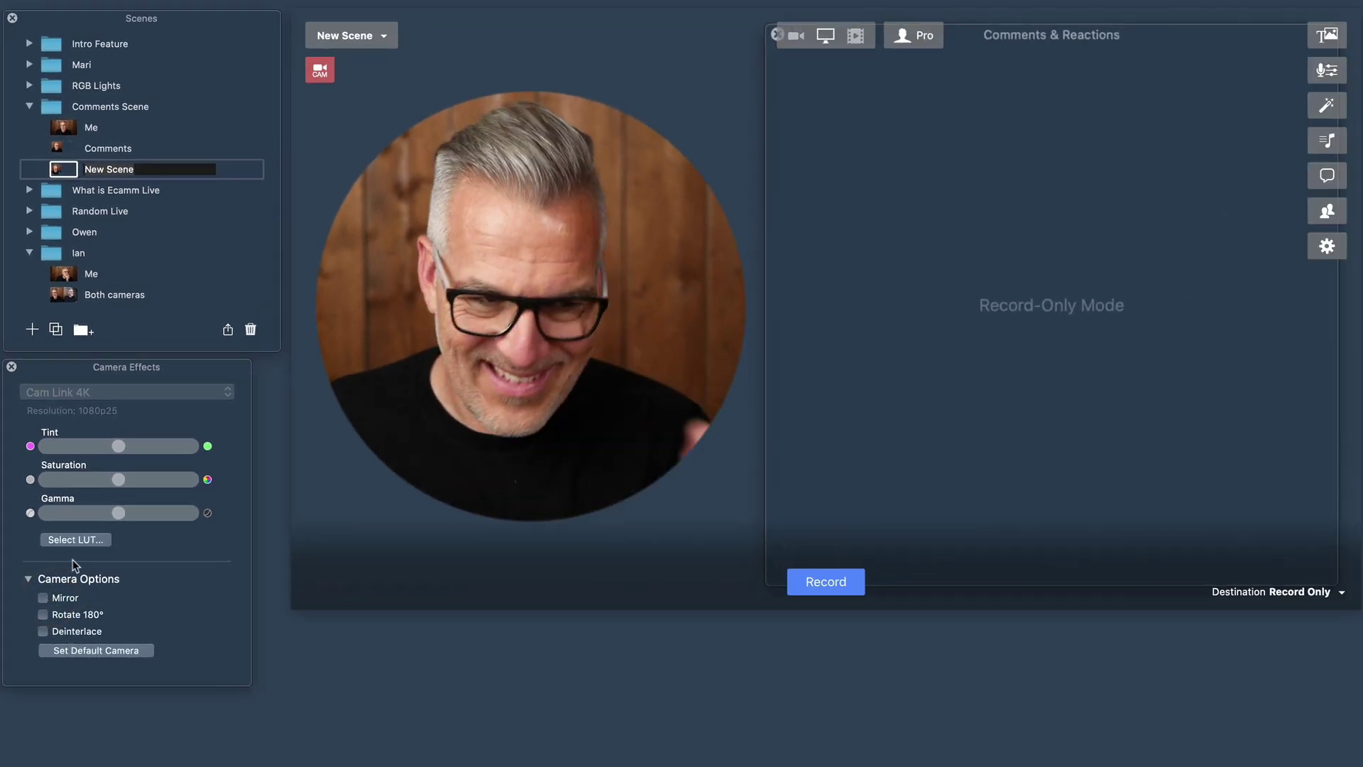
Change the round camera overlay back to Square.
scroll(211, 595, up, 10)
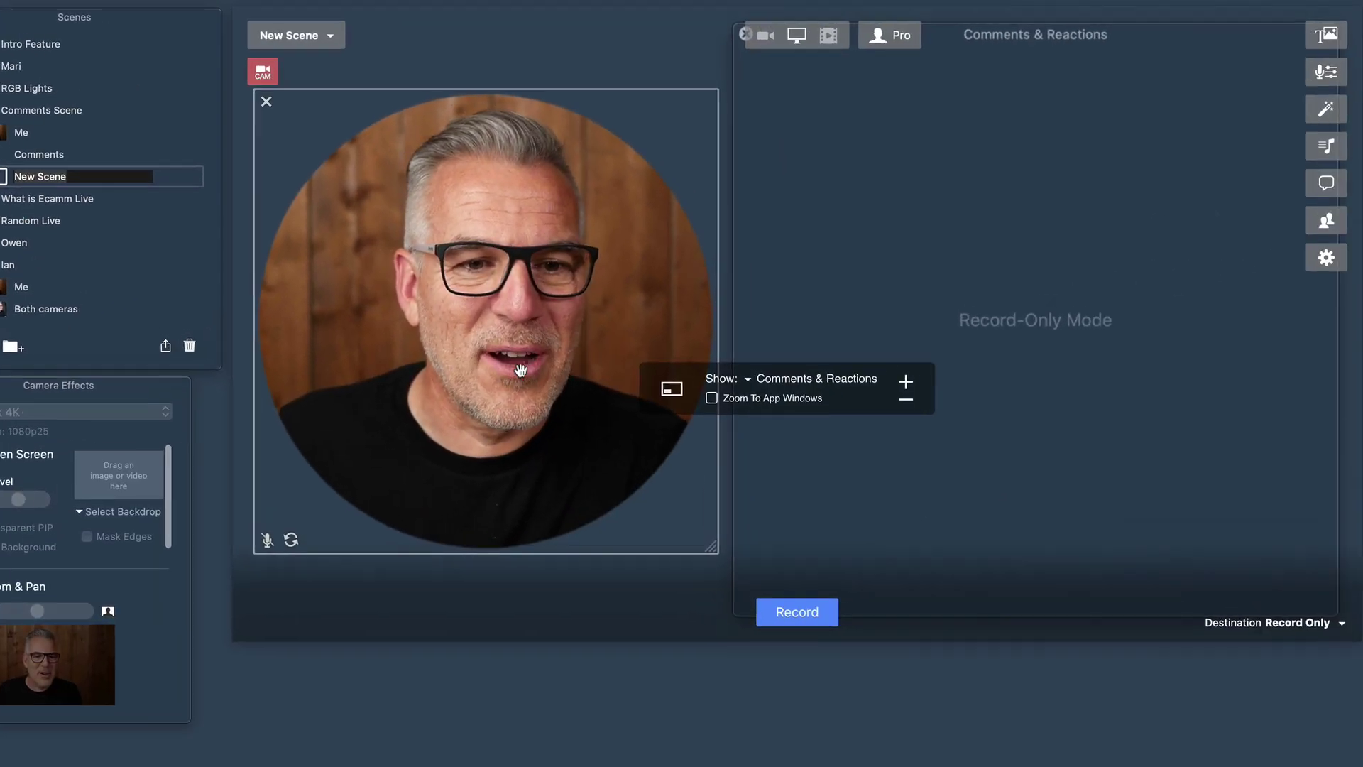
right_click(565, 353)
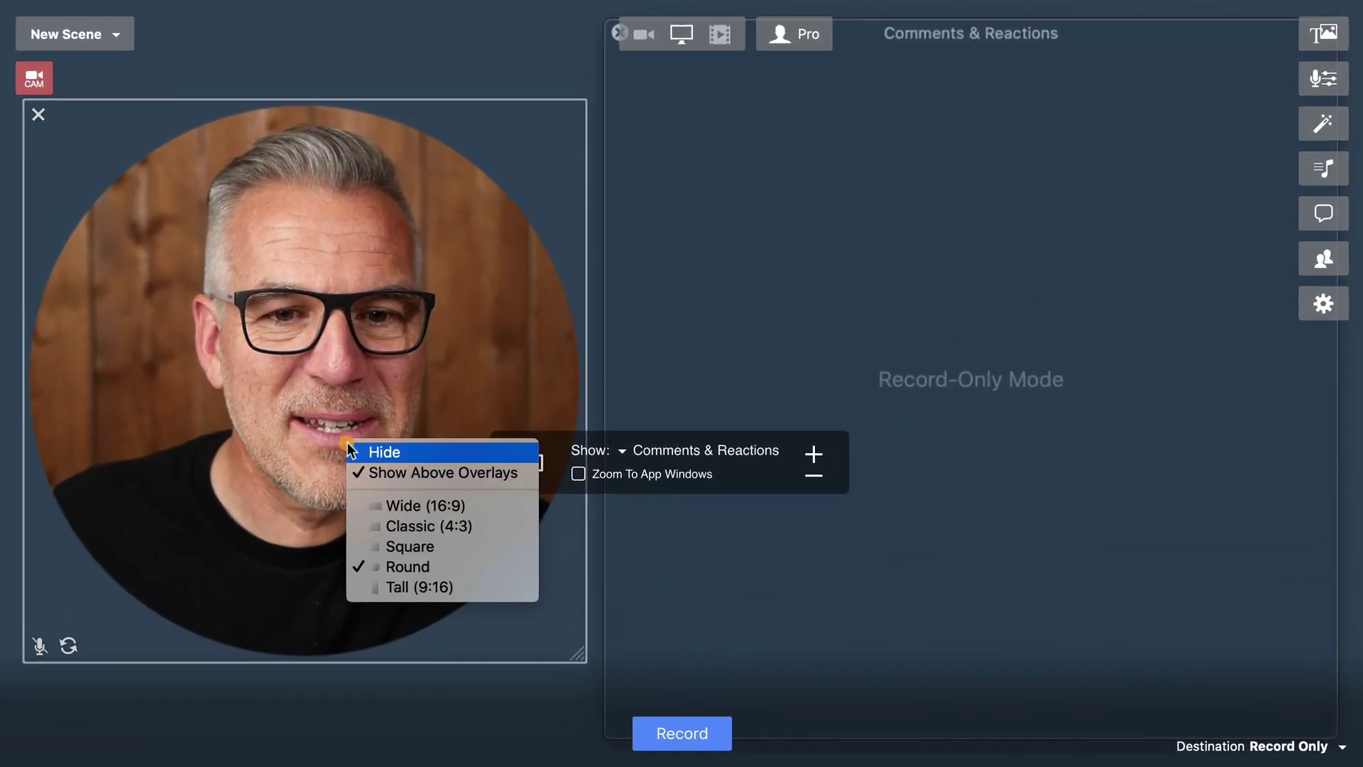
click(396, 548)
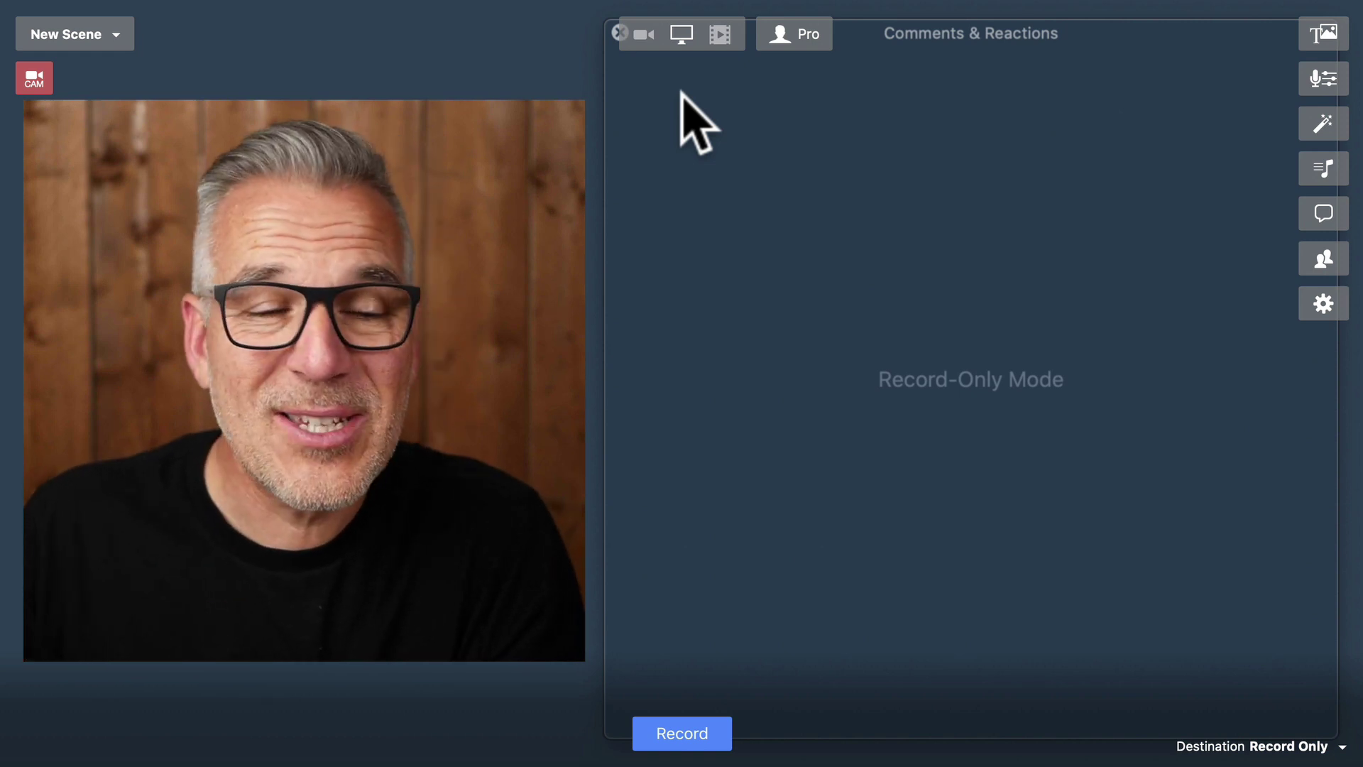
Drag the Comments & Reactions window beside the square camera, then toggle Me and New Scene to check it.
mouse_move(468, 256)
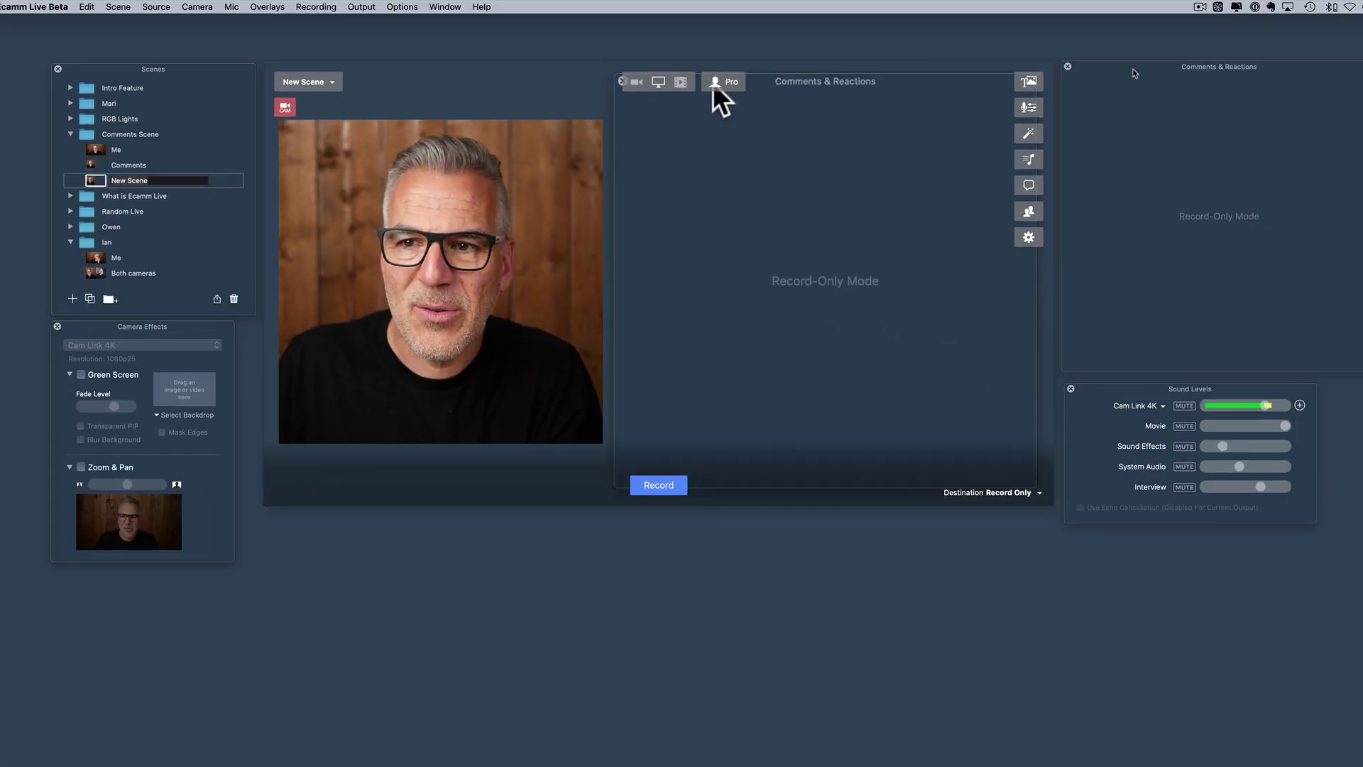
drag(1136, 73, 109, 36)
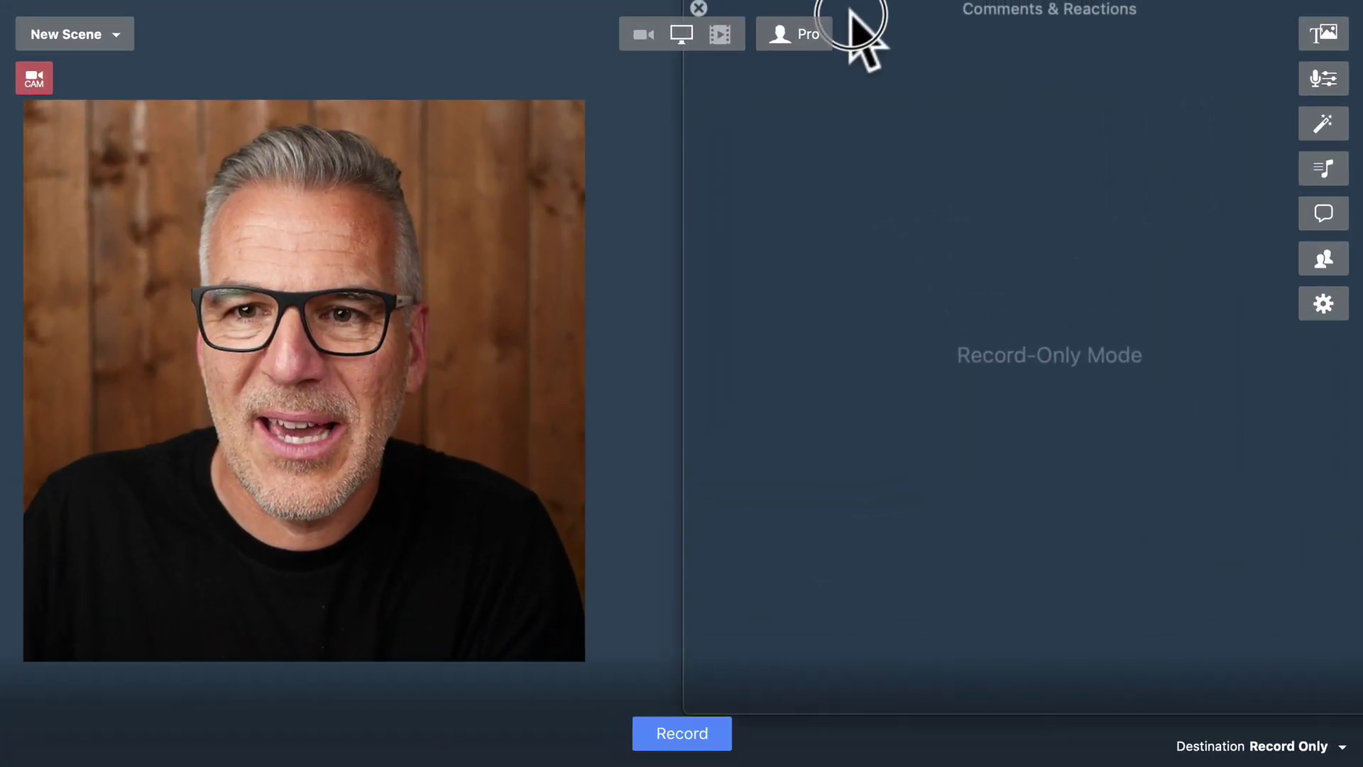
drag(850, 16, 773, 43)
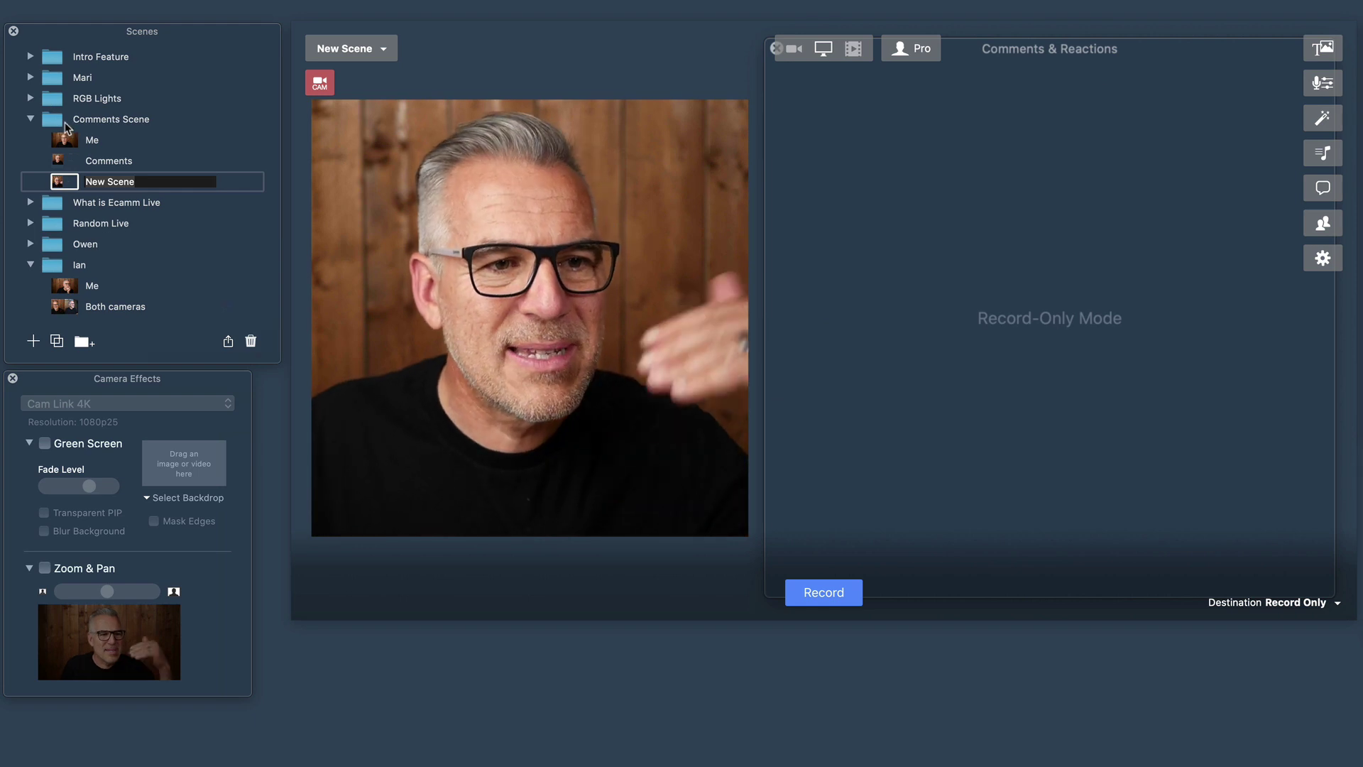
click(65, 140)
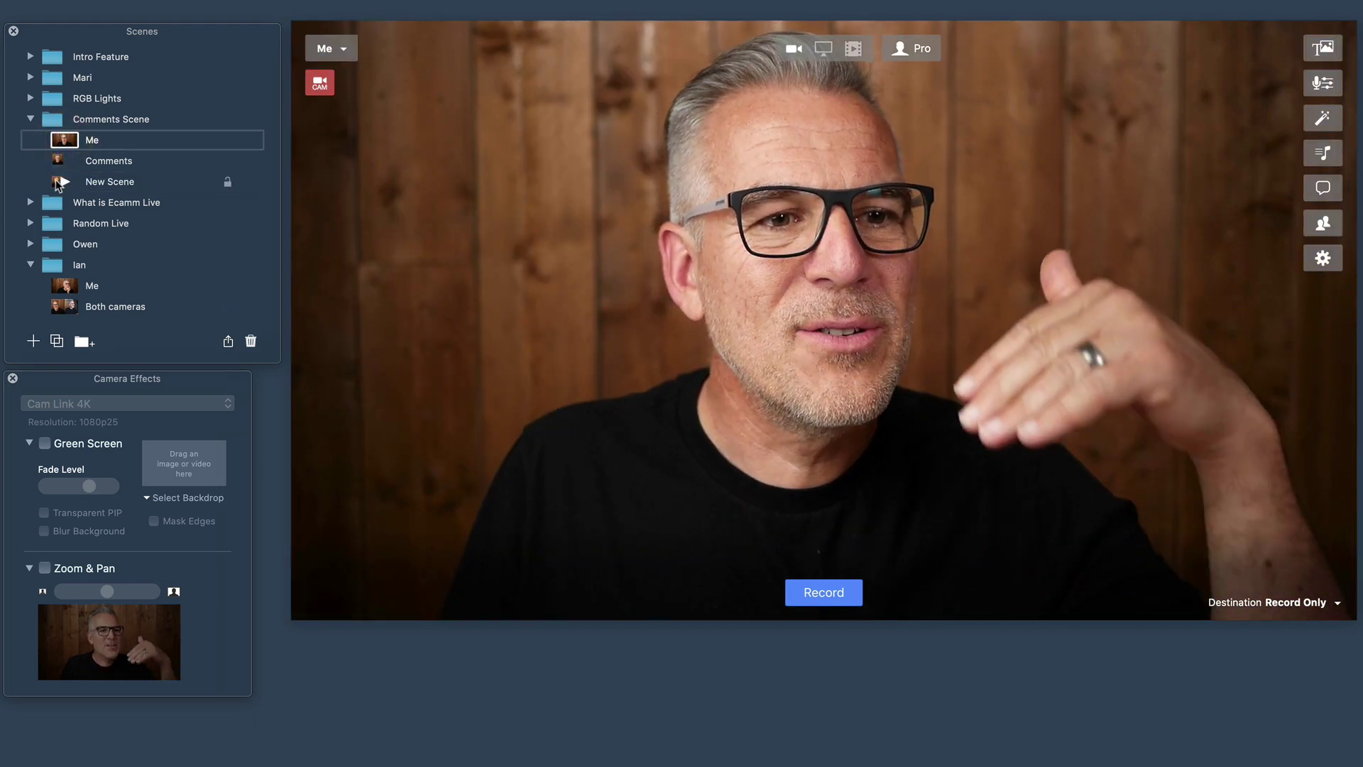
click(63, 181)
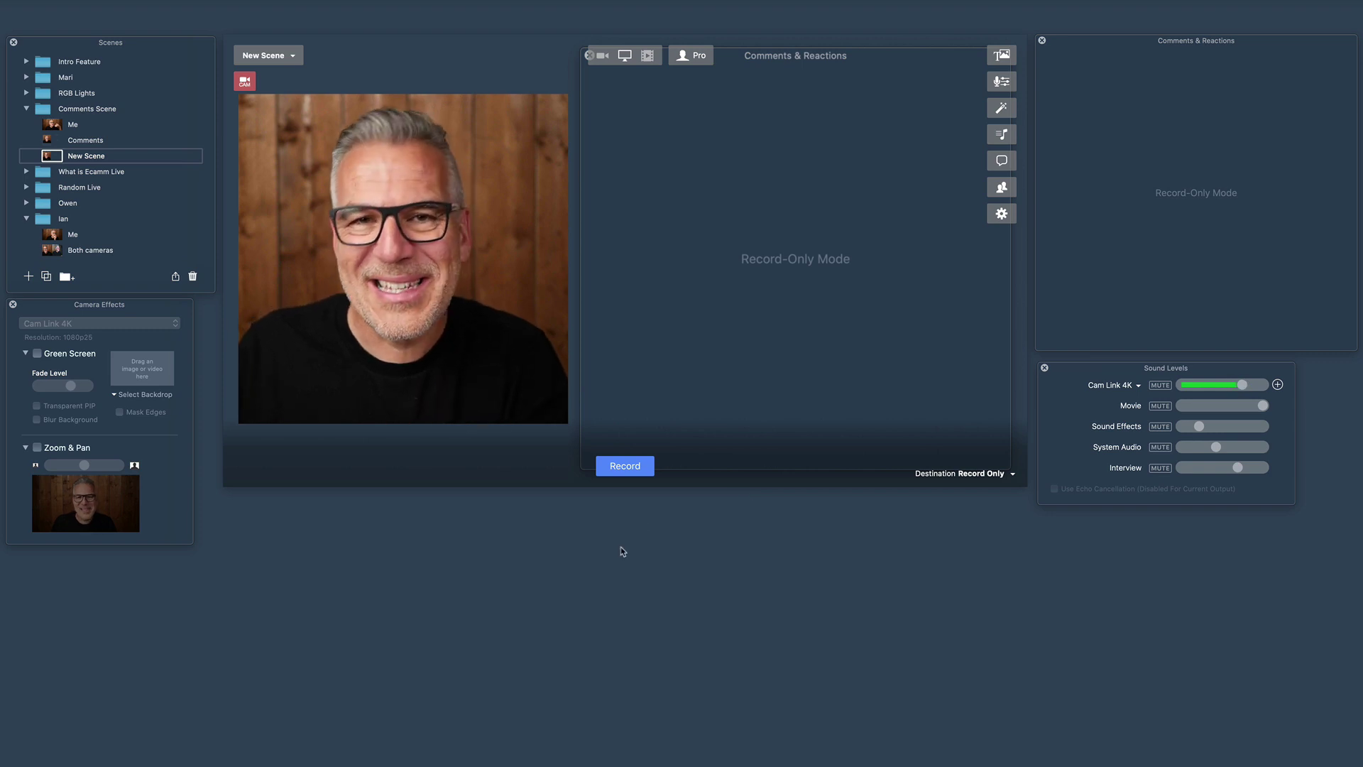
Set the desktop picture to Catalina Day from Desktop Pictures and move the secondary wallpaper window aside.
right_click(637, 584)
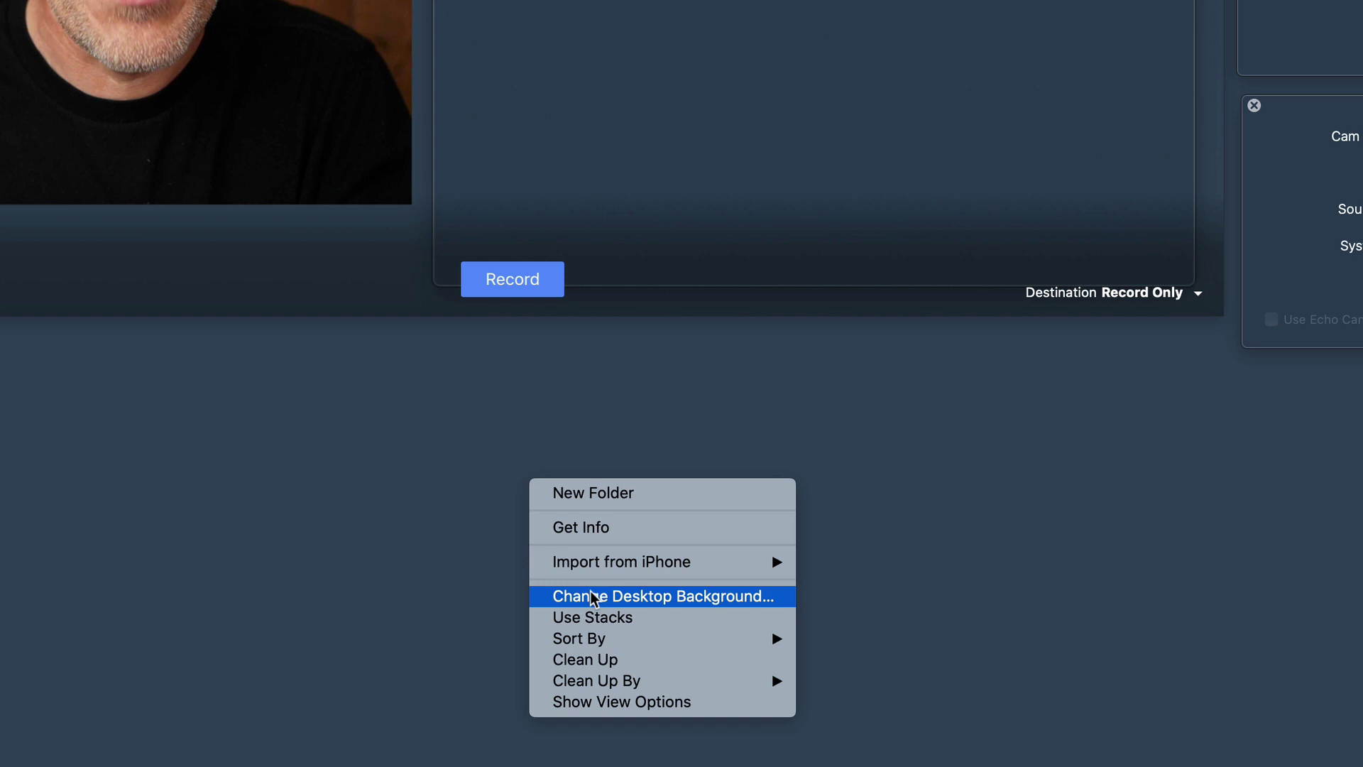
click(593, 595)
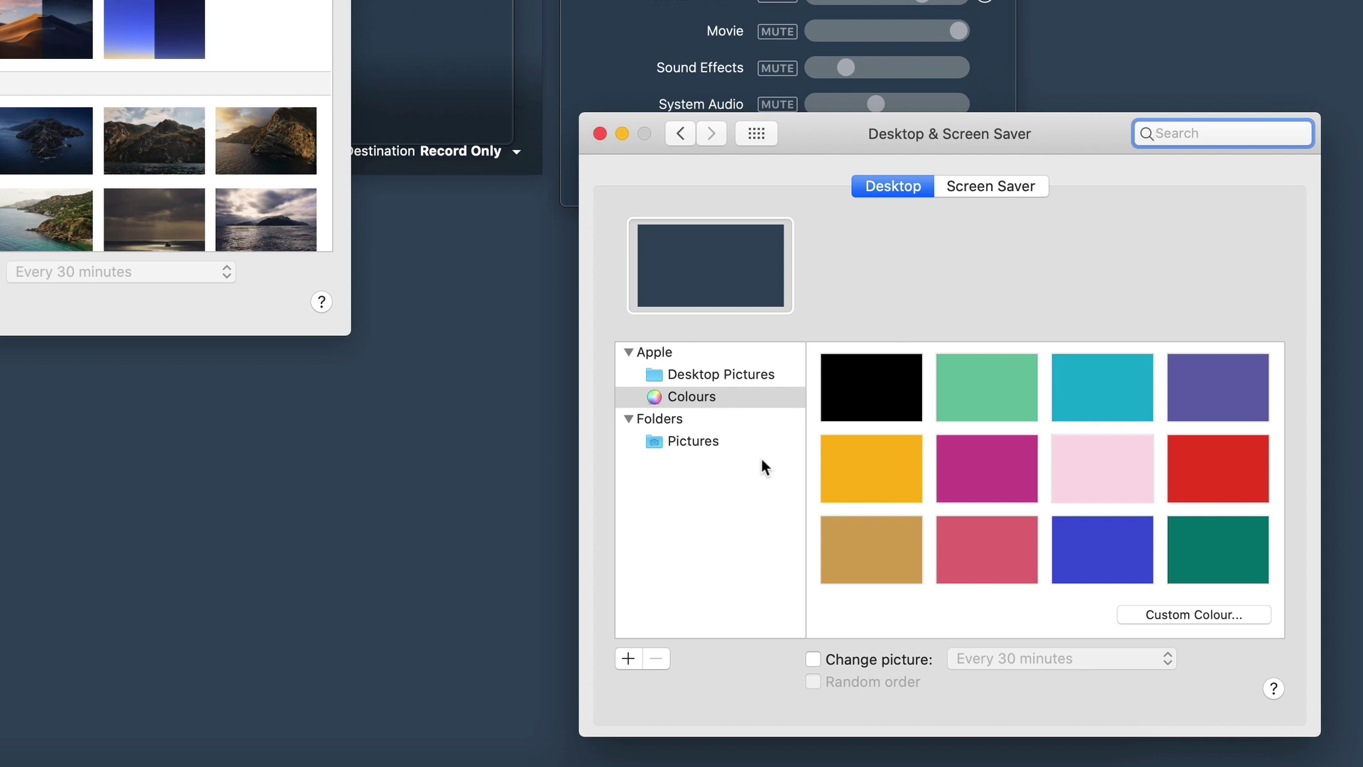
click(714, 442)
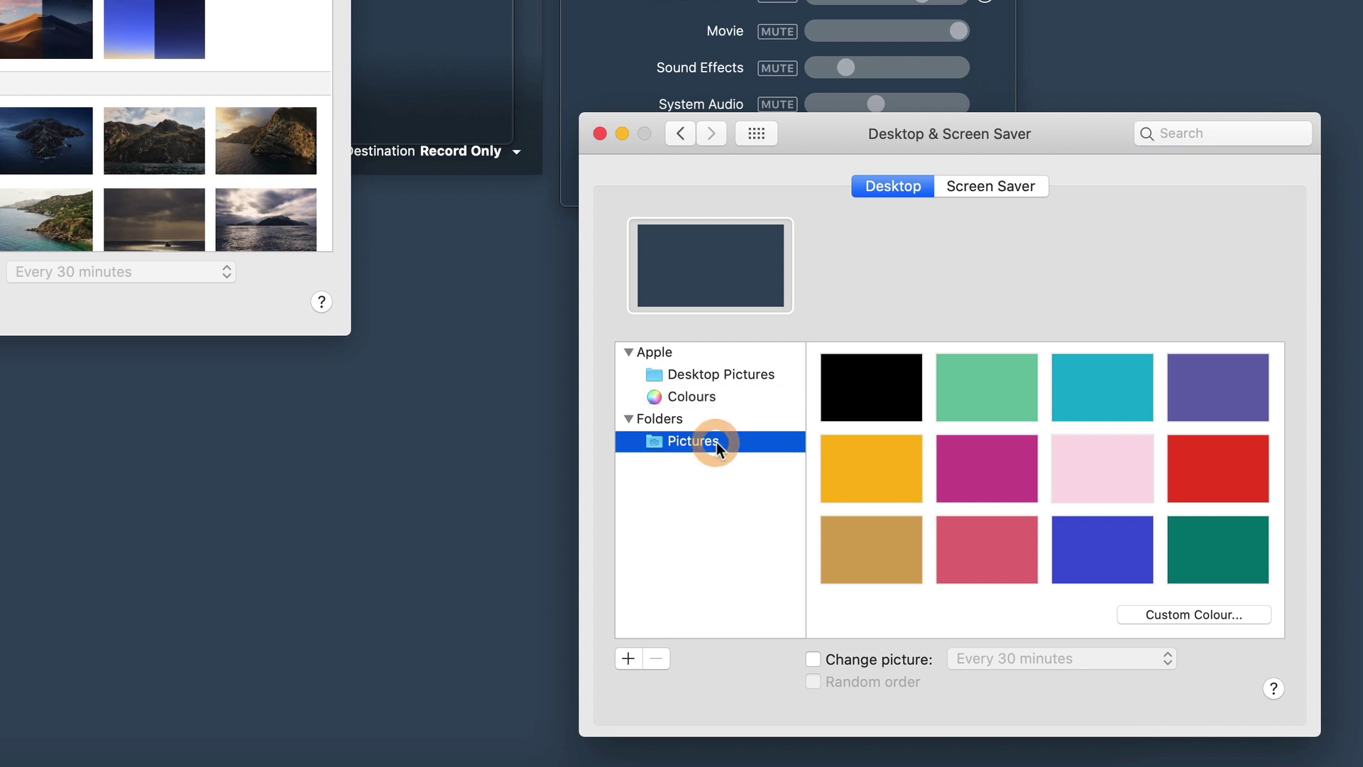
click(711, 374)
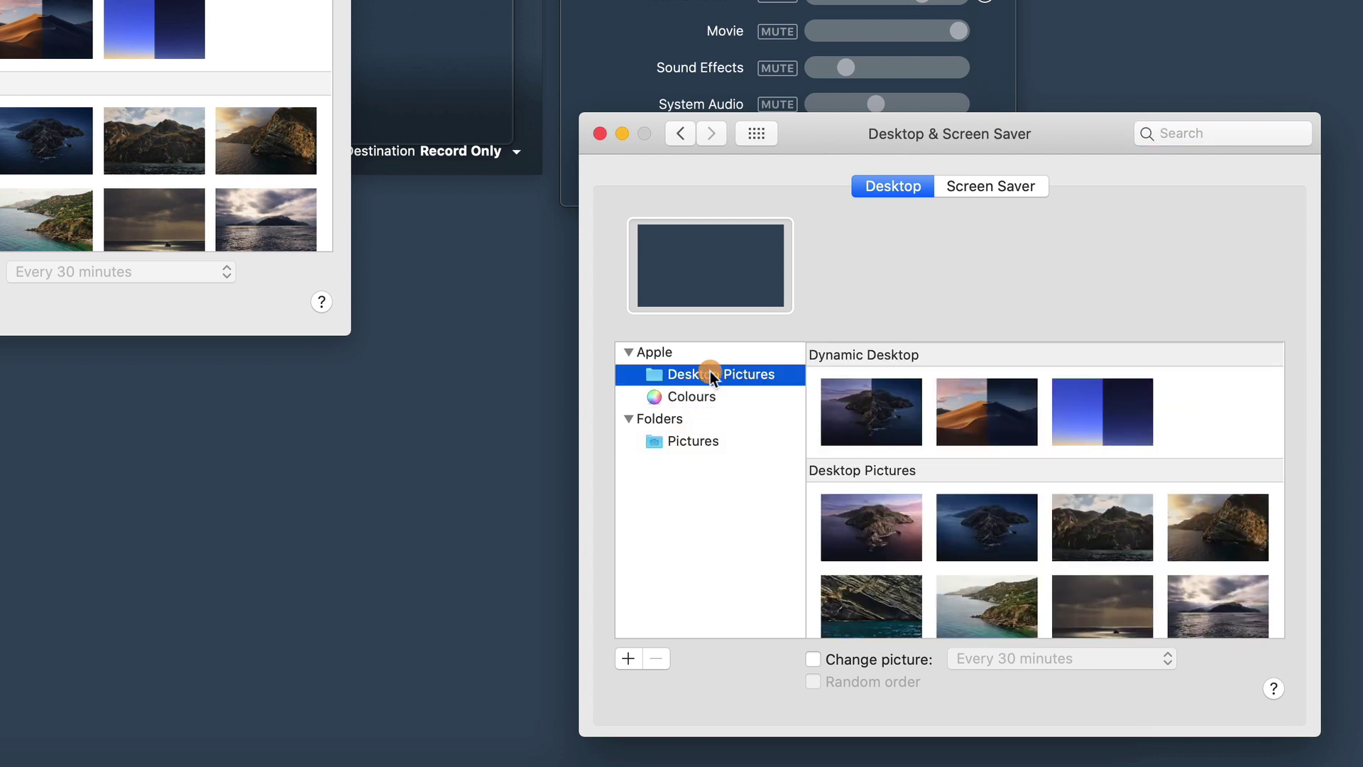
click(868, 549)
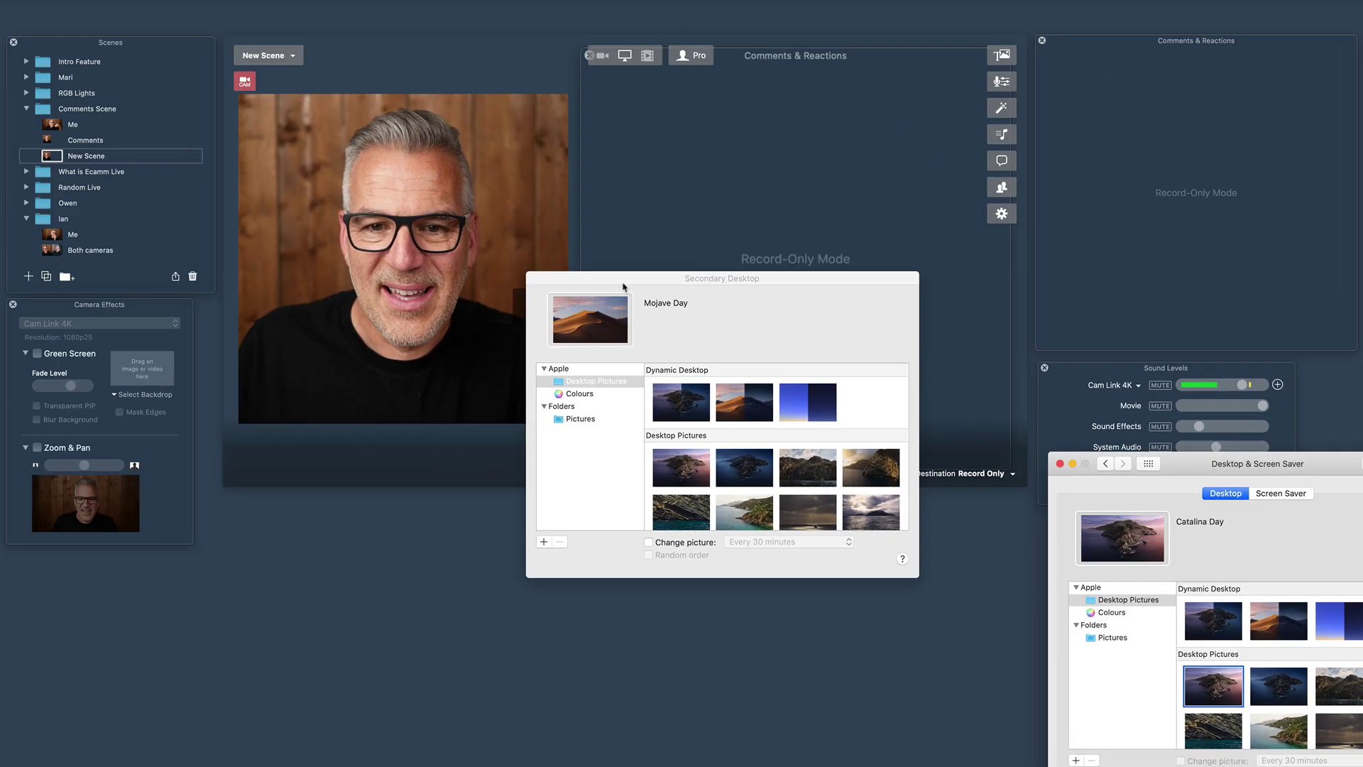
drag(624, 284, 681, 508)
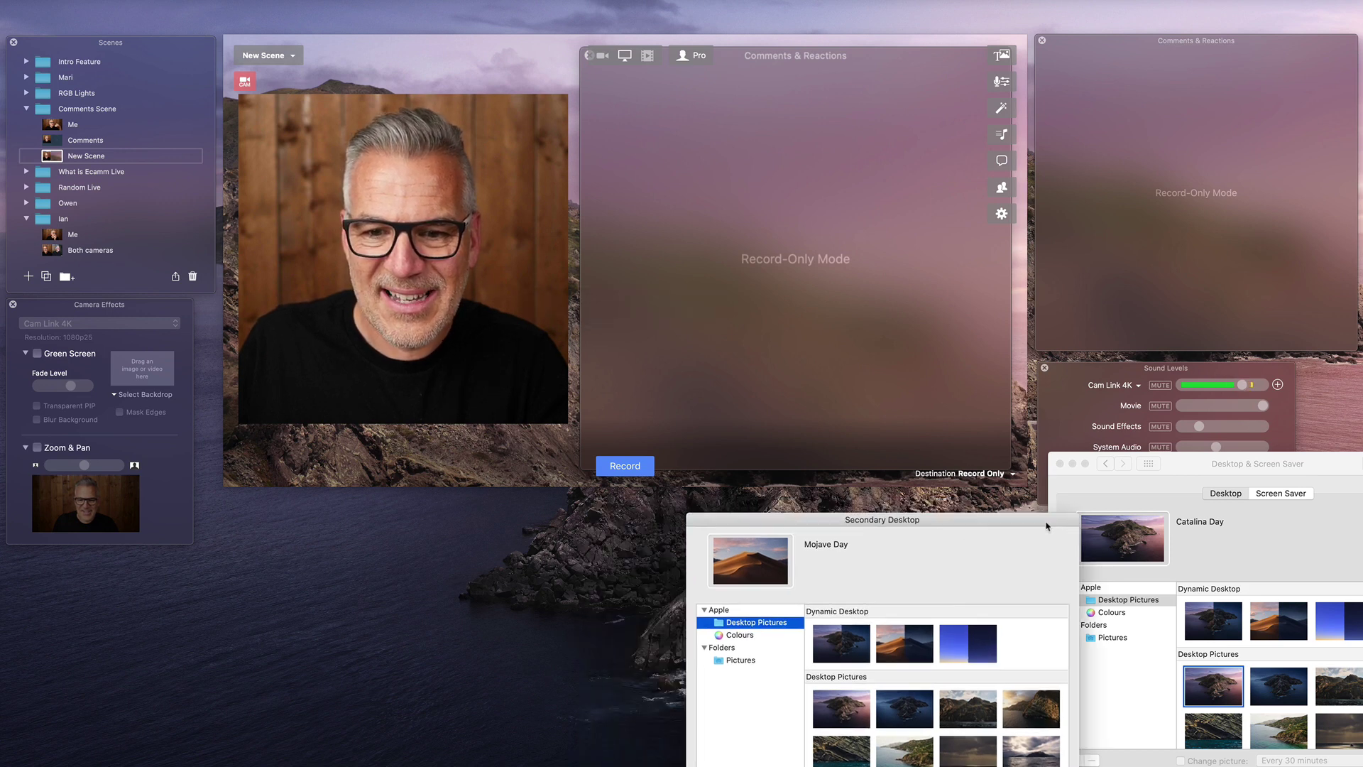
Close the secondary wallpaper window and change the desktop to the solid Yellow colour swatch.
click(864, 514)
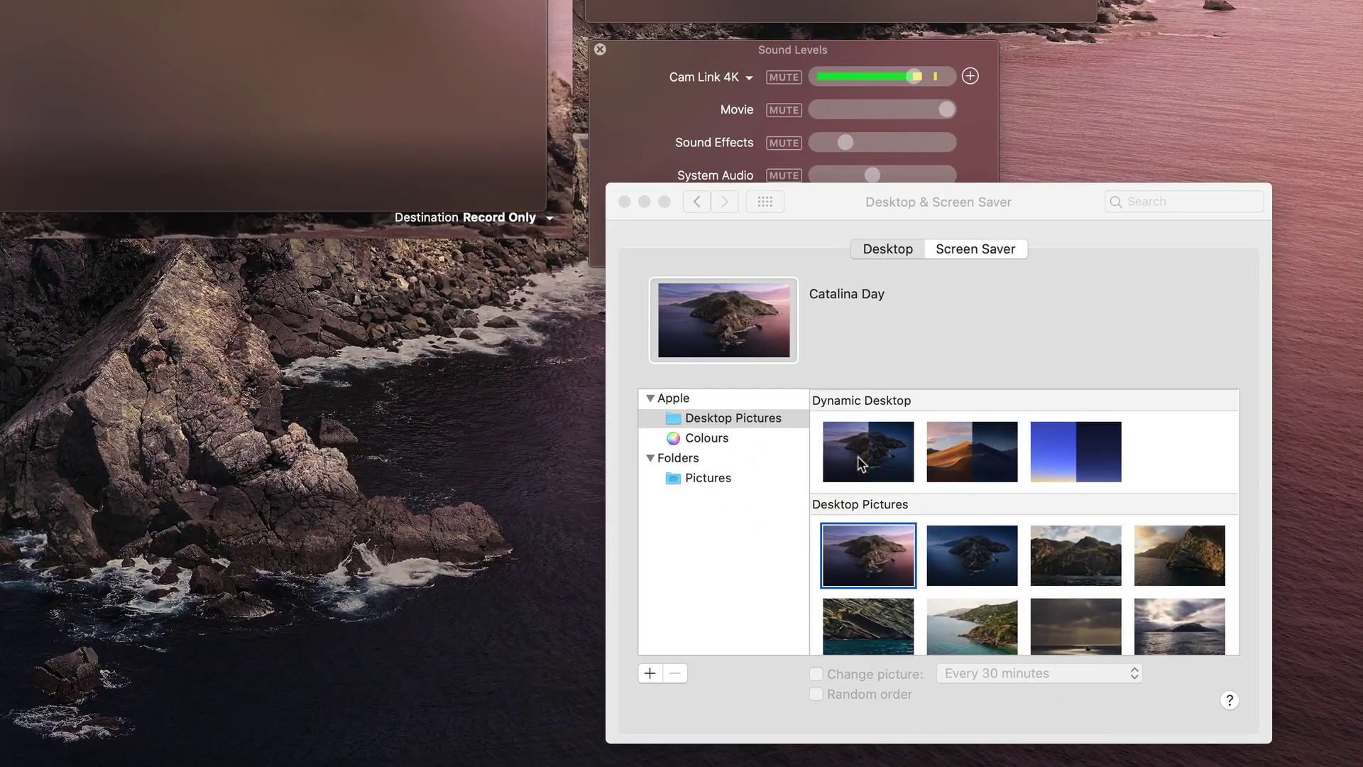
scroll(1252, 702, down, 3)
scroll(931, 583, down, 3)
scroll(930, 620, up, 5)
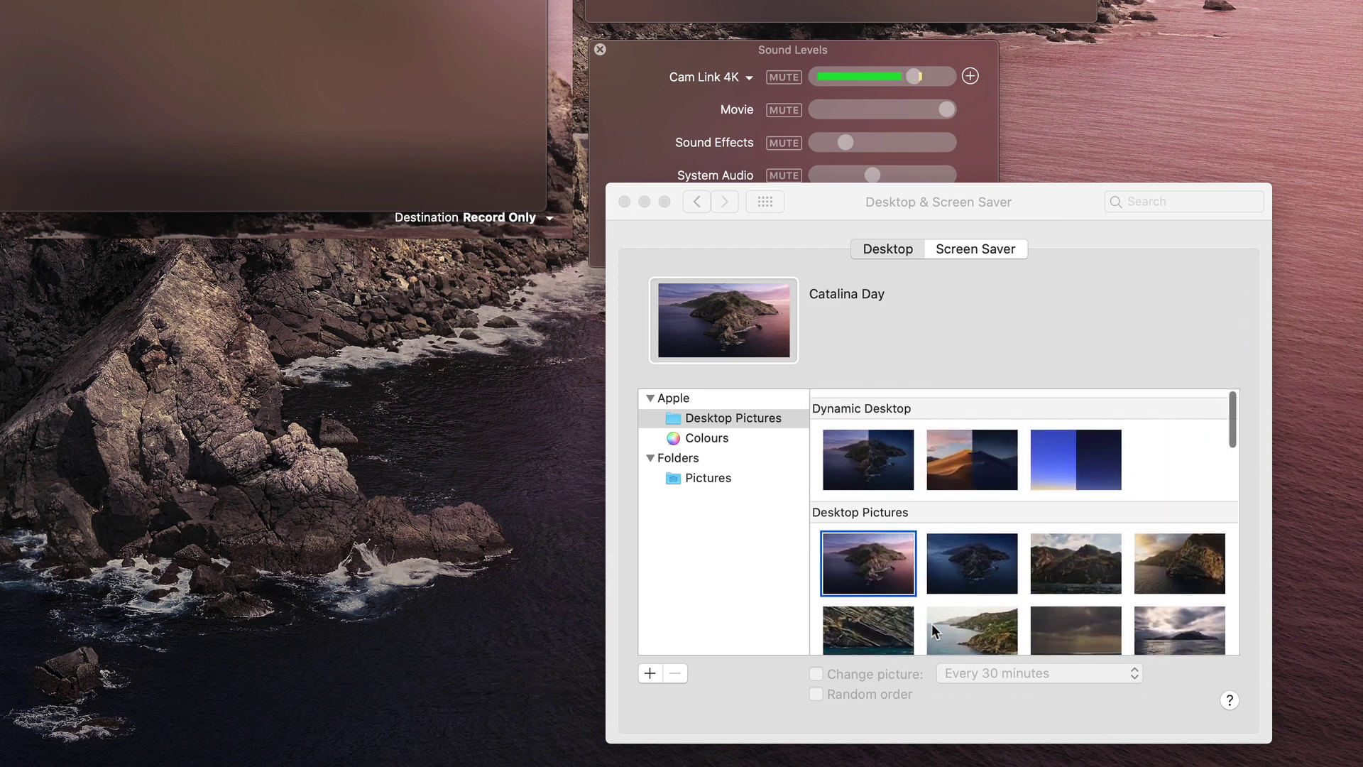
click(709, 439)
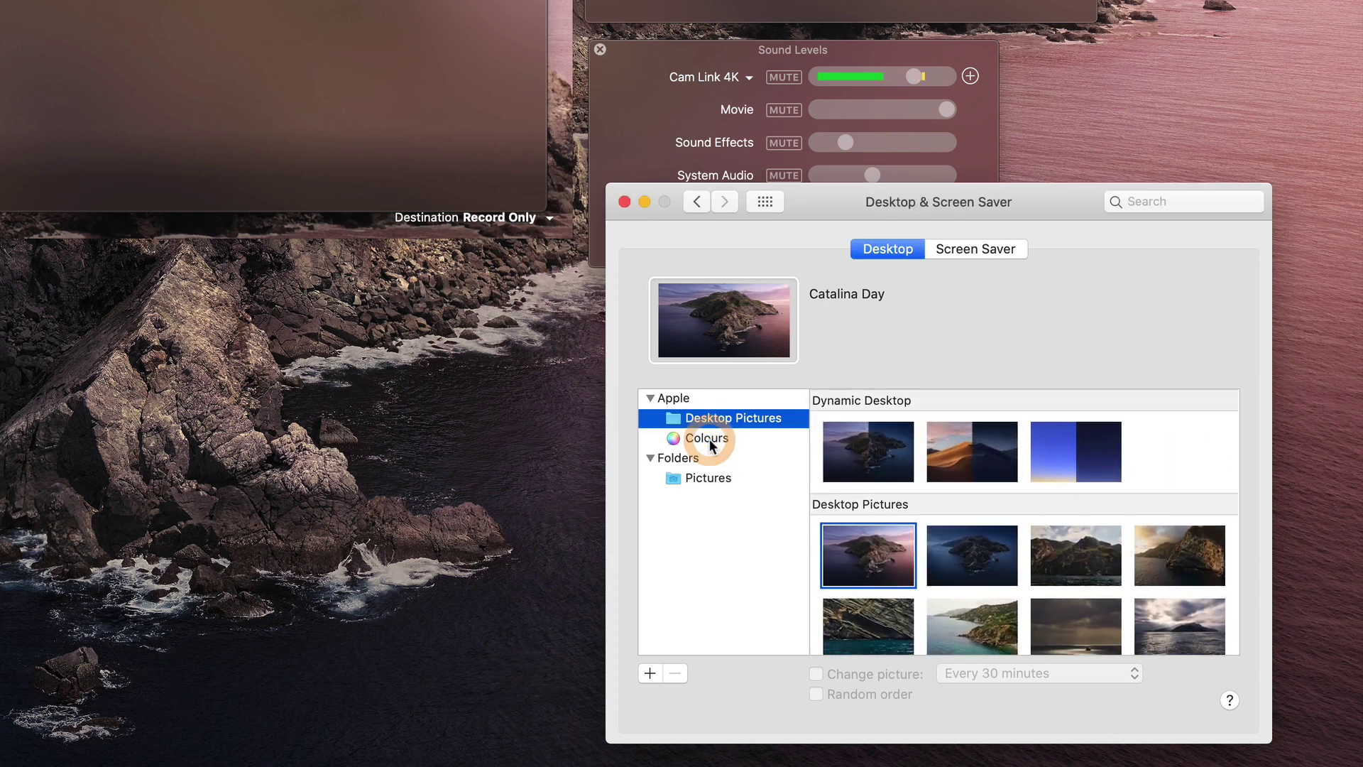
click(710, 439)
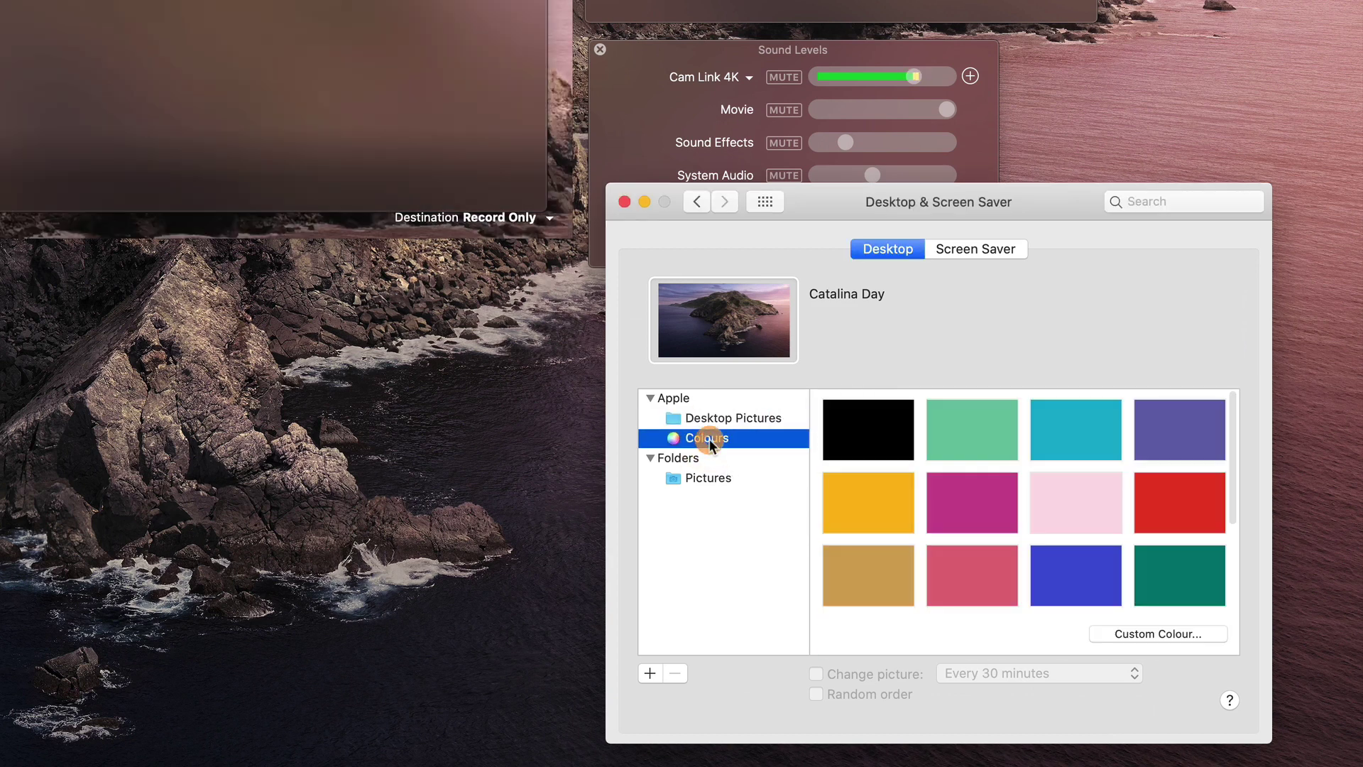
click(893, 496)
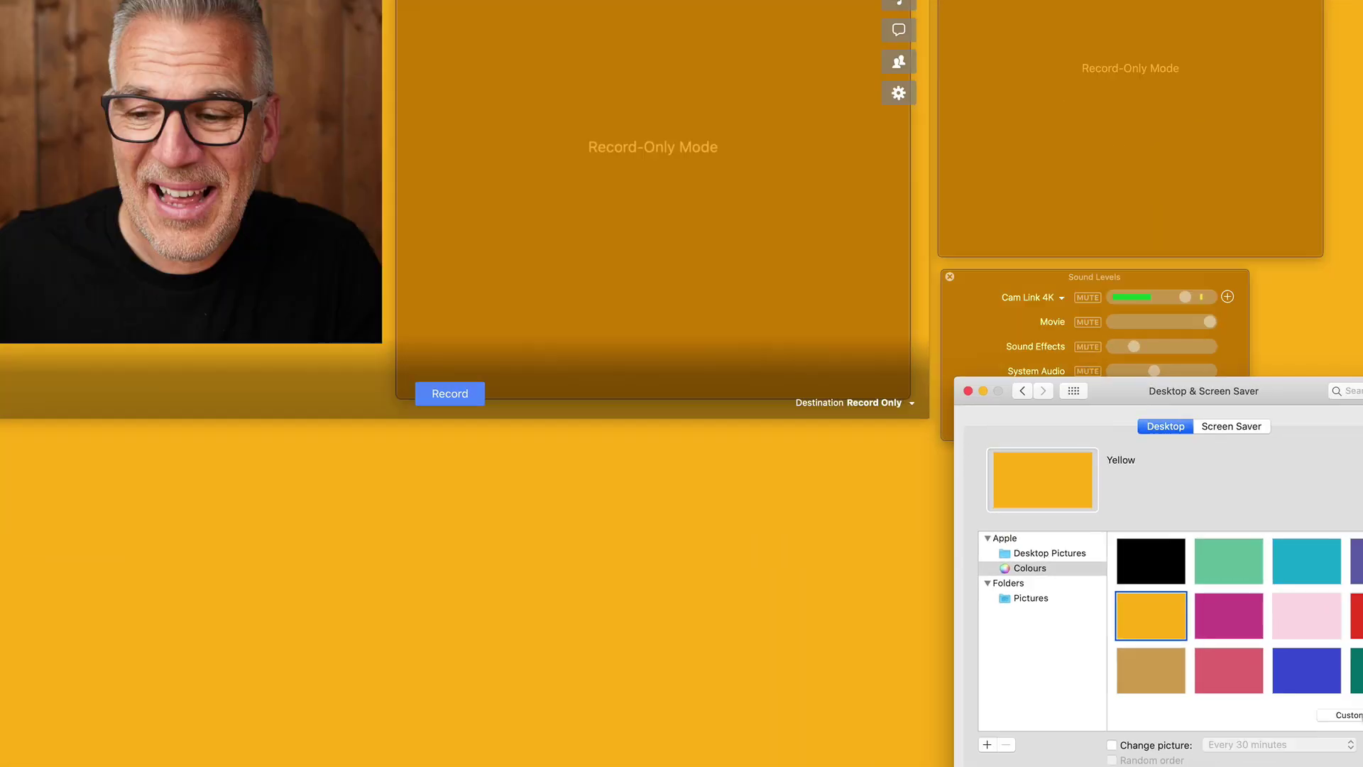
Apply the saved custom dark blue 34495D through RGB Sliders, then close the colour picker.
click(1360, 715)
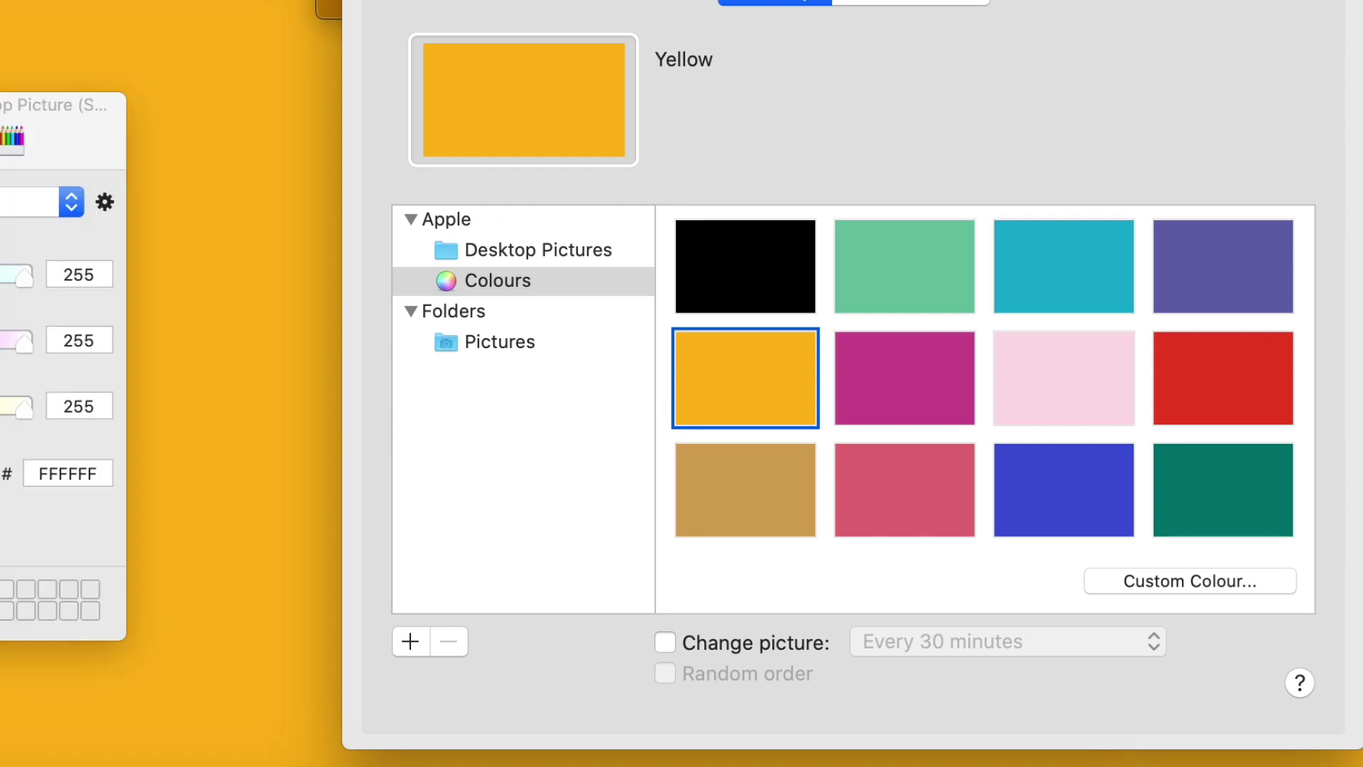
click(0, 136)
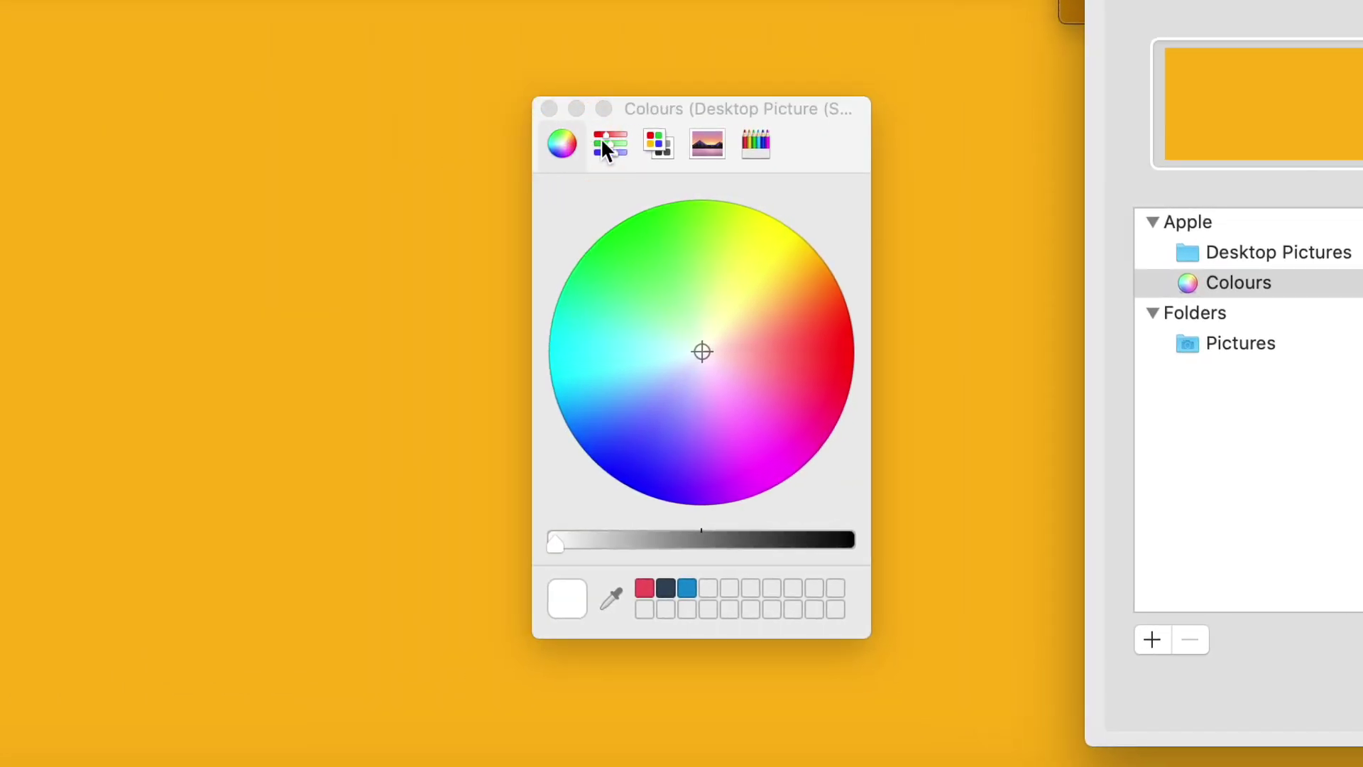
click(603, 140)
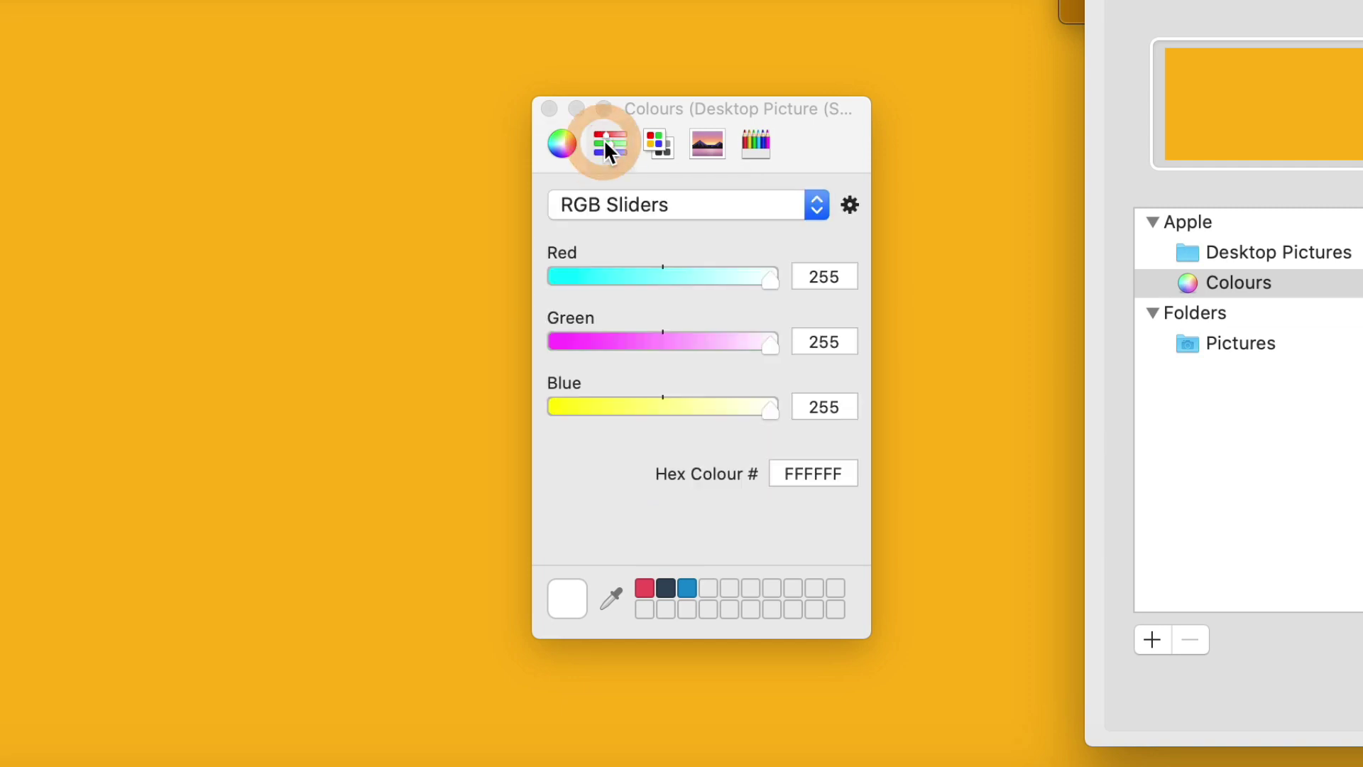
click(805, 473)
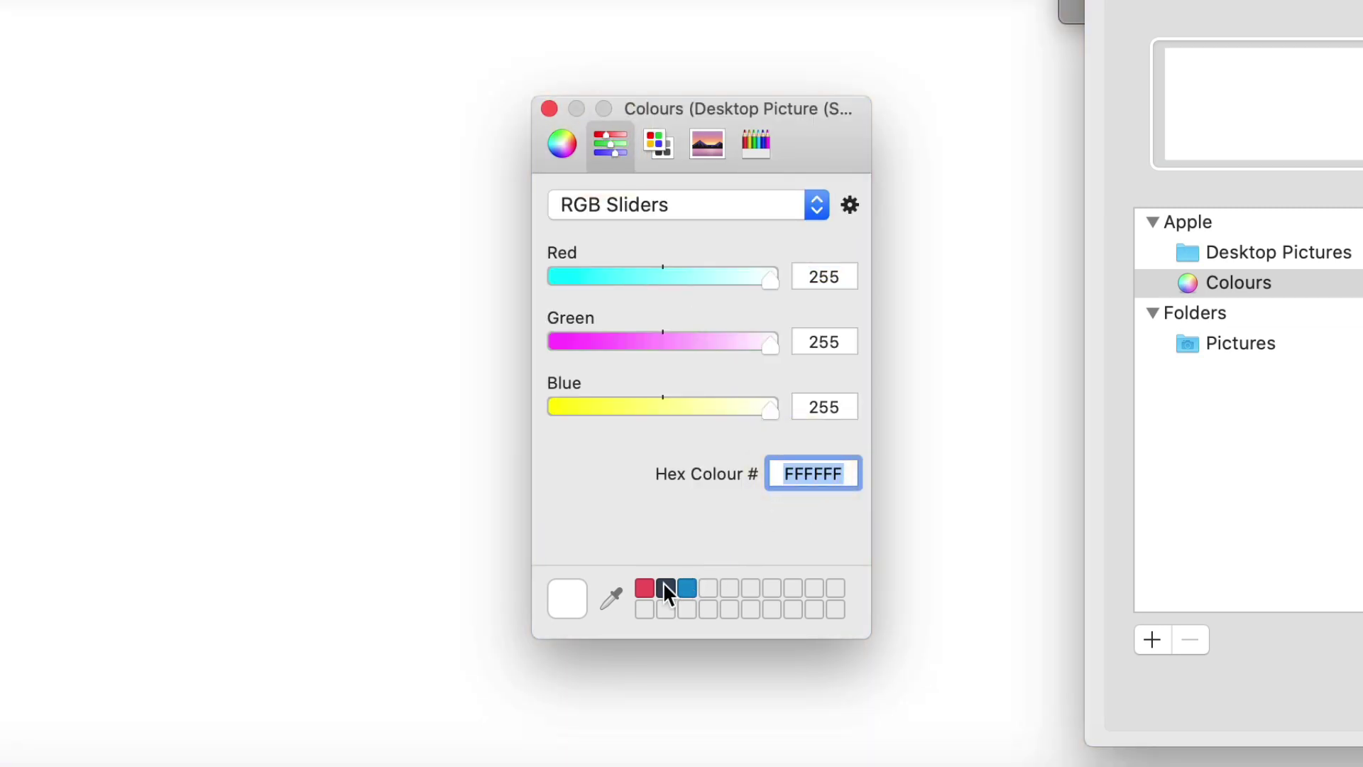
click(663, 584)
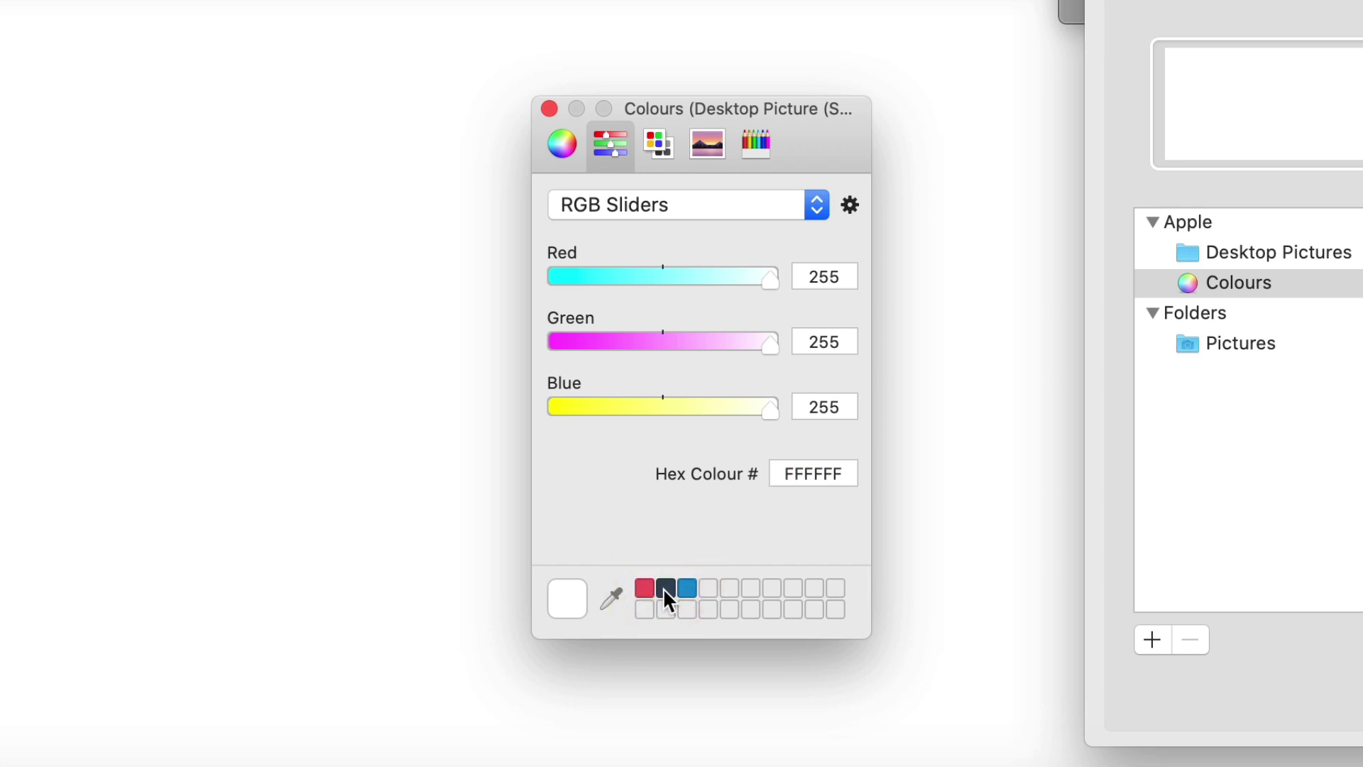
click(663, 588)
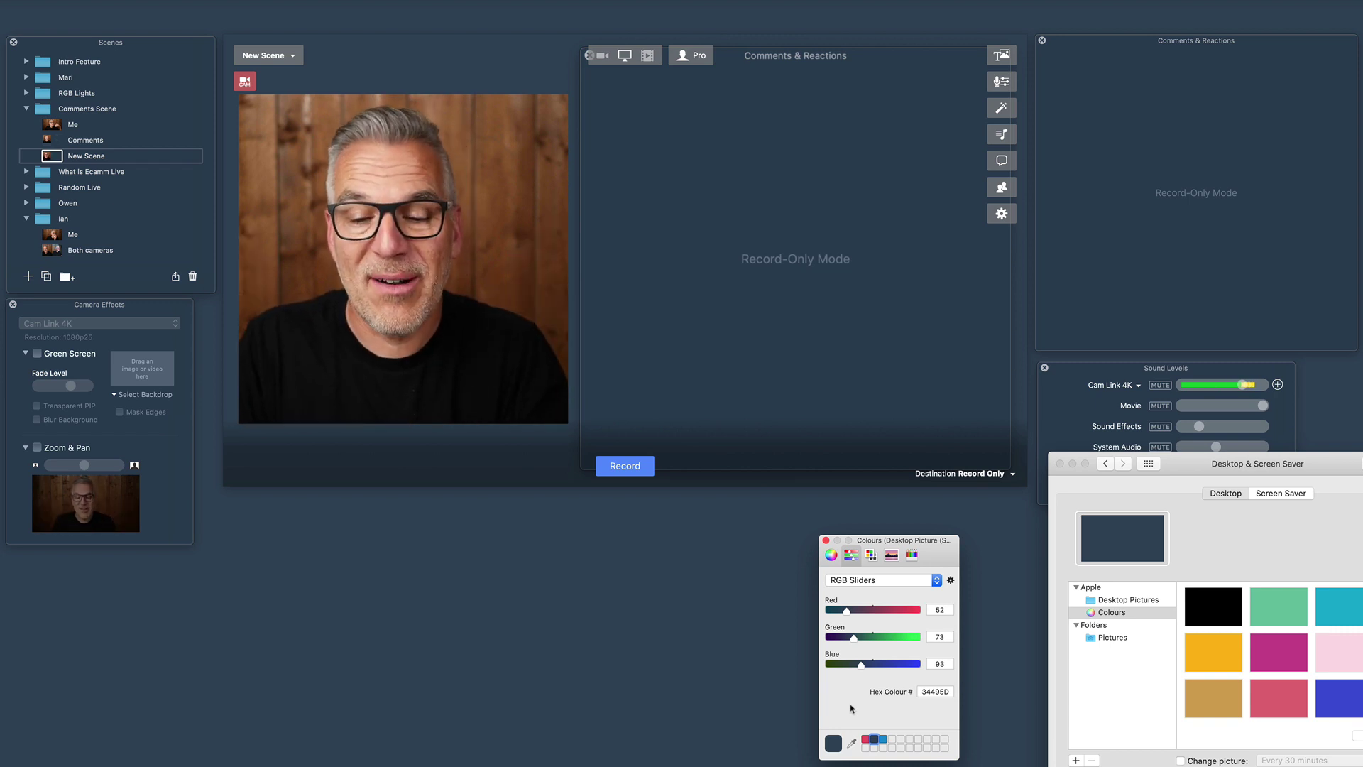
click(826, 542)
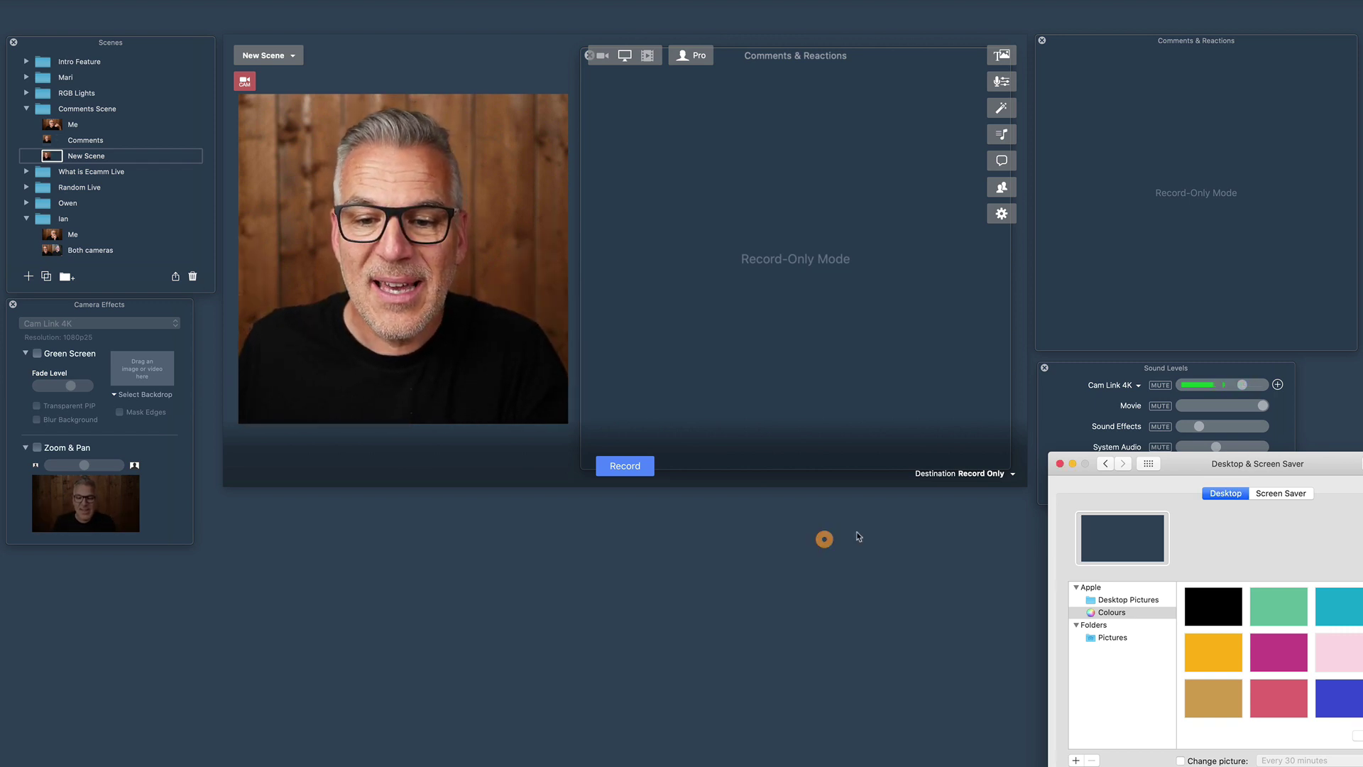
click(1060, 464)
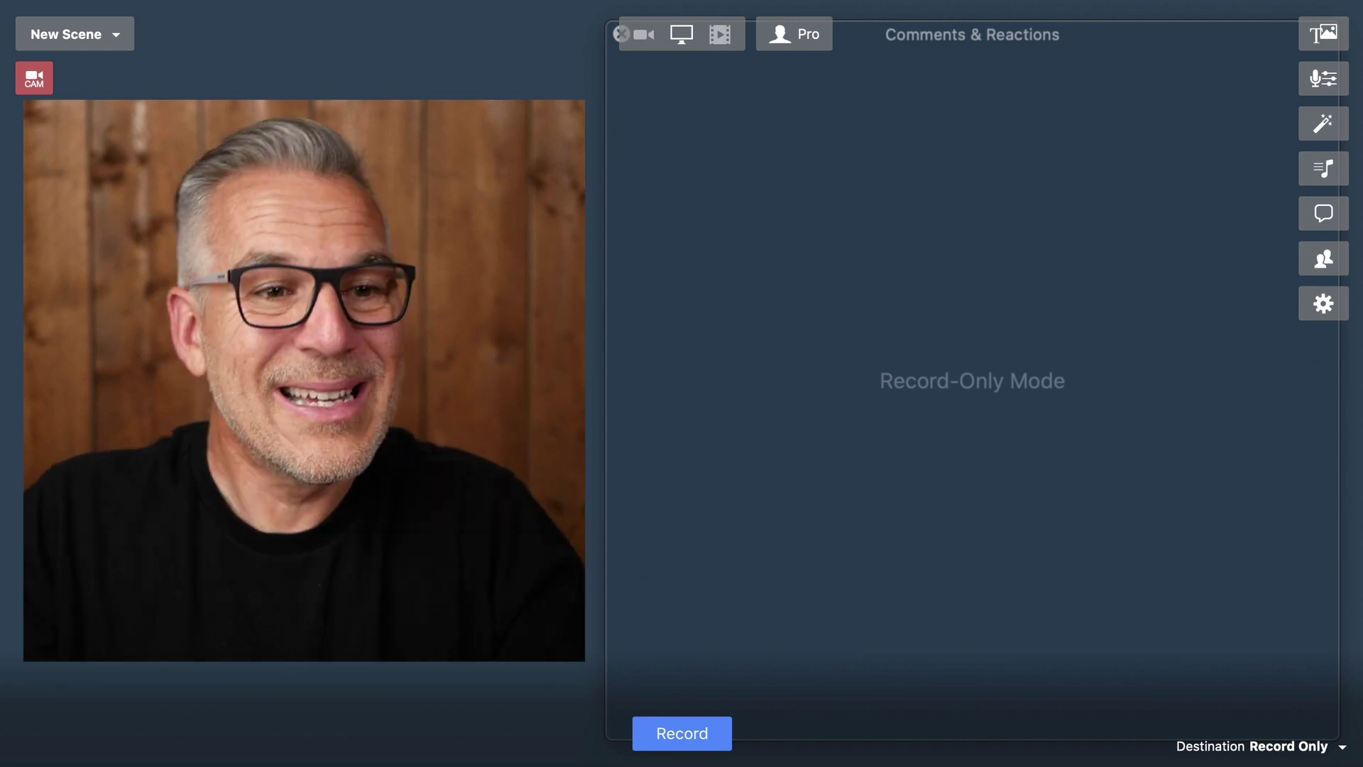
Switch to the full-frame Me camera scene, then back to the locked New Scene.
mouse_move(487, 575)
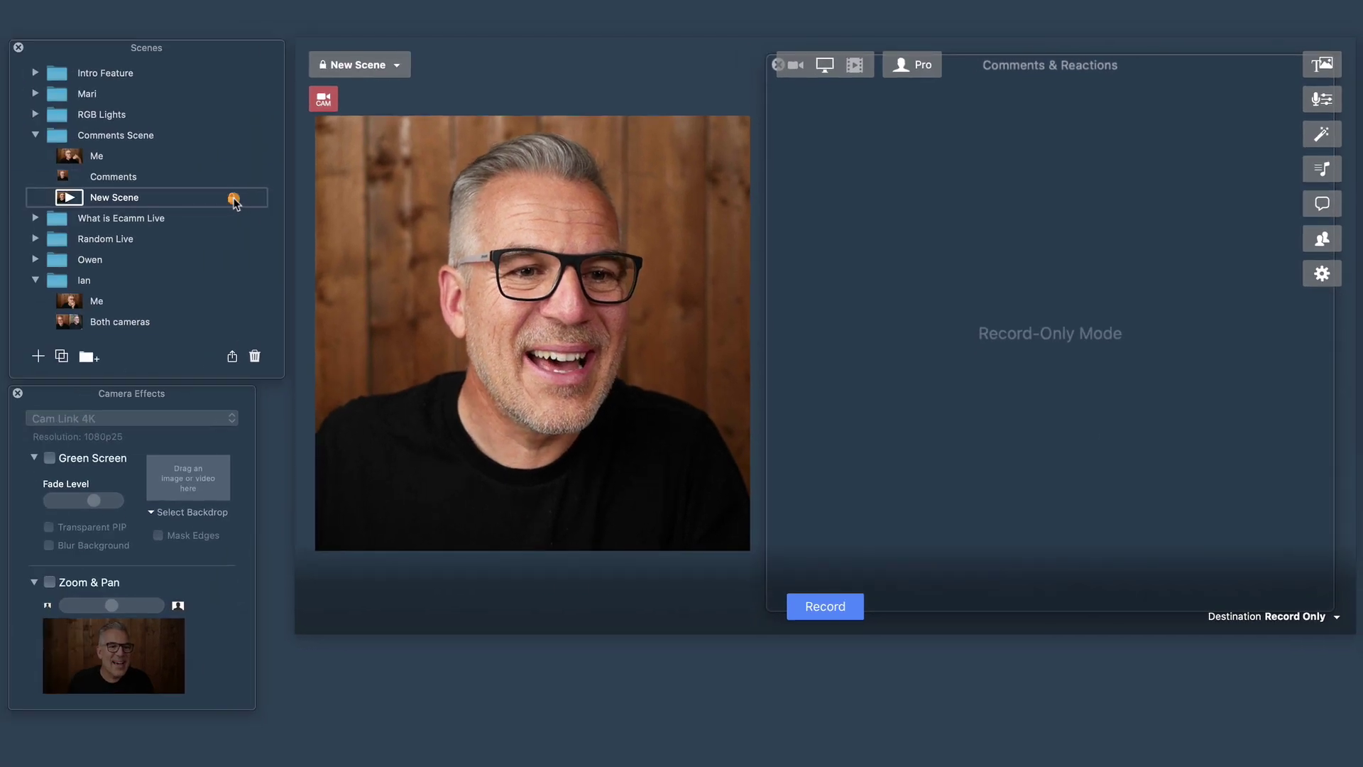
click(70, 157)
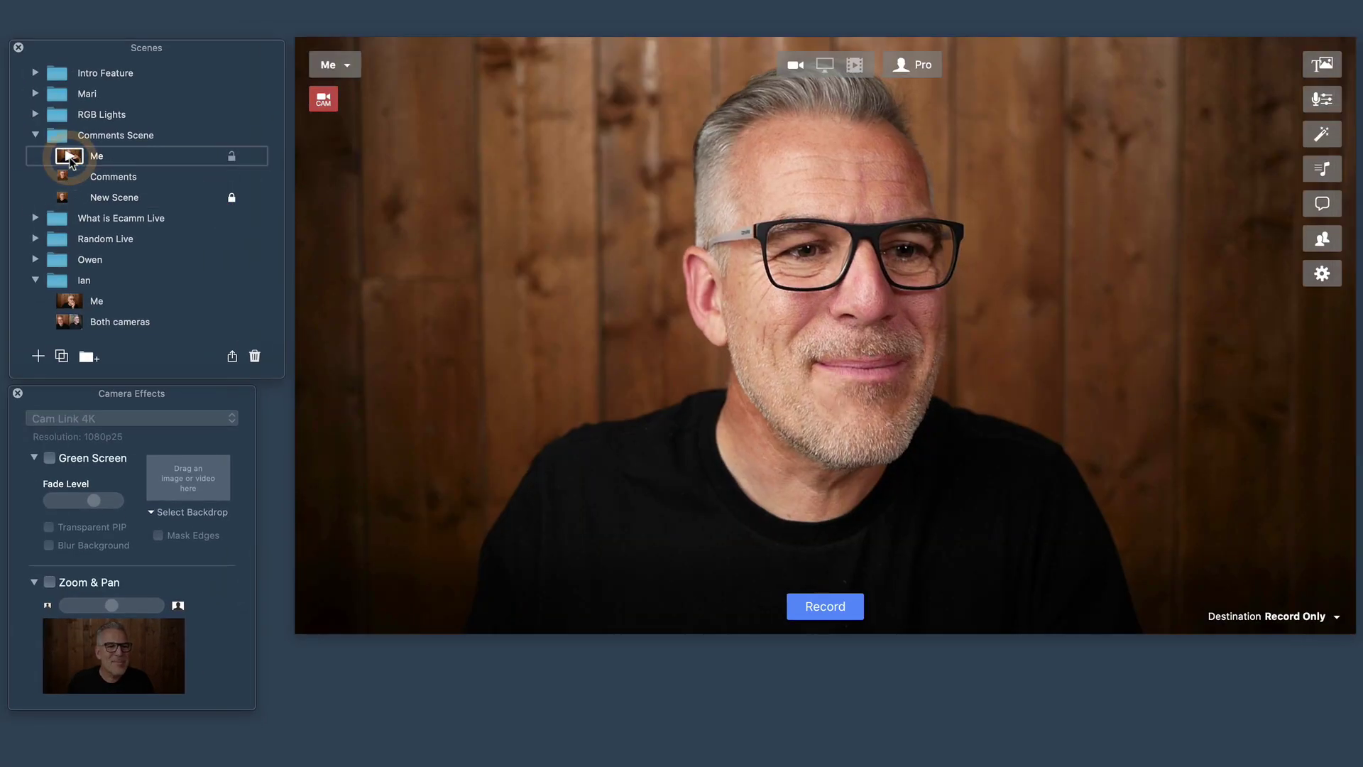
click(70, 198)
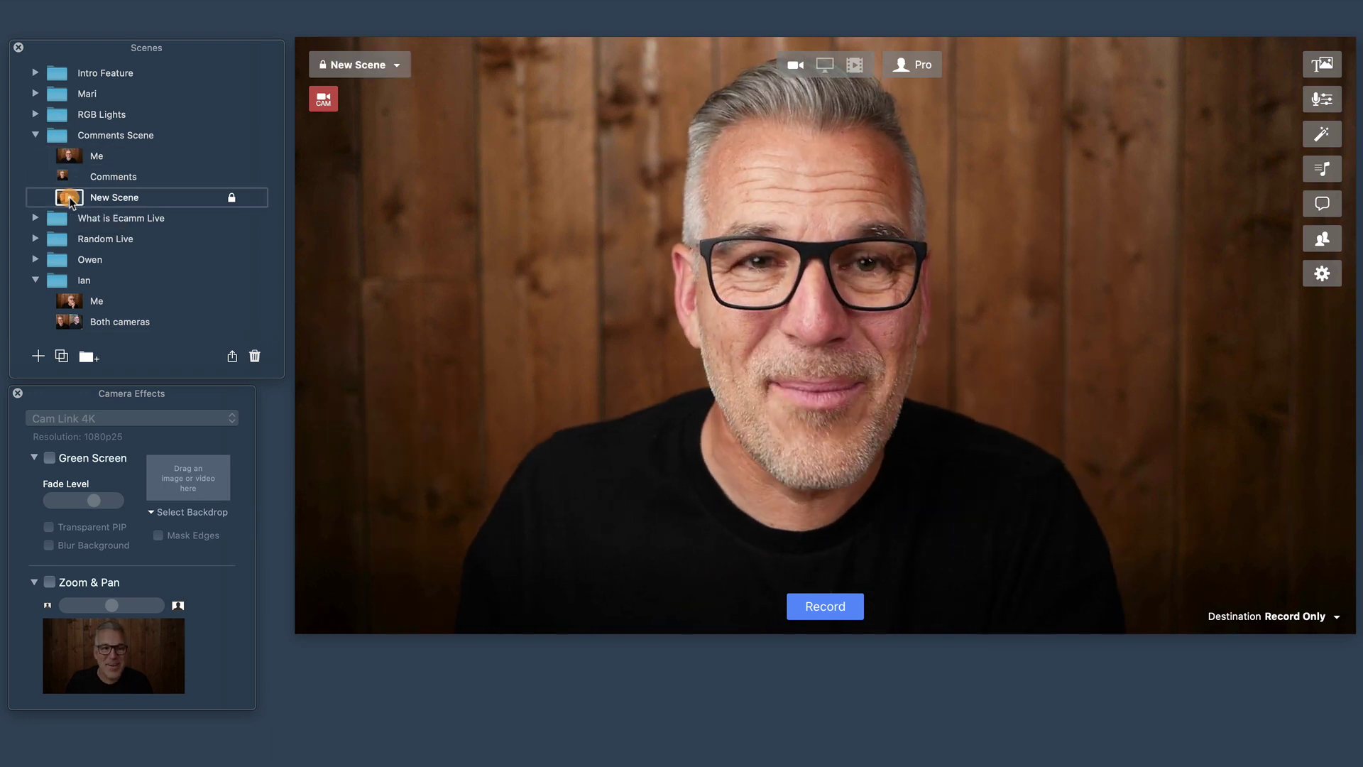